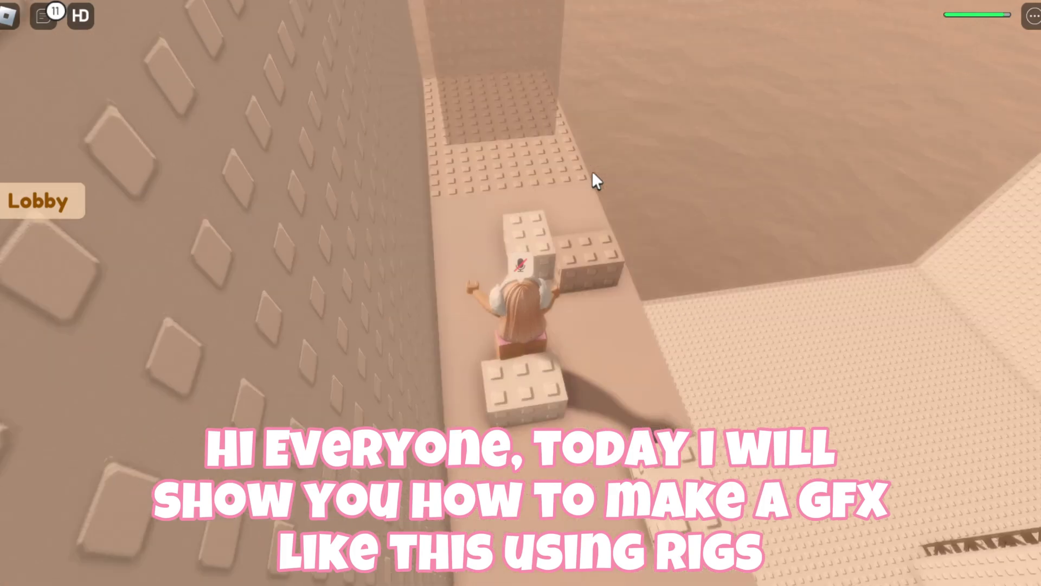
key(w)
key(space)
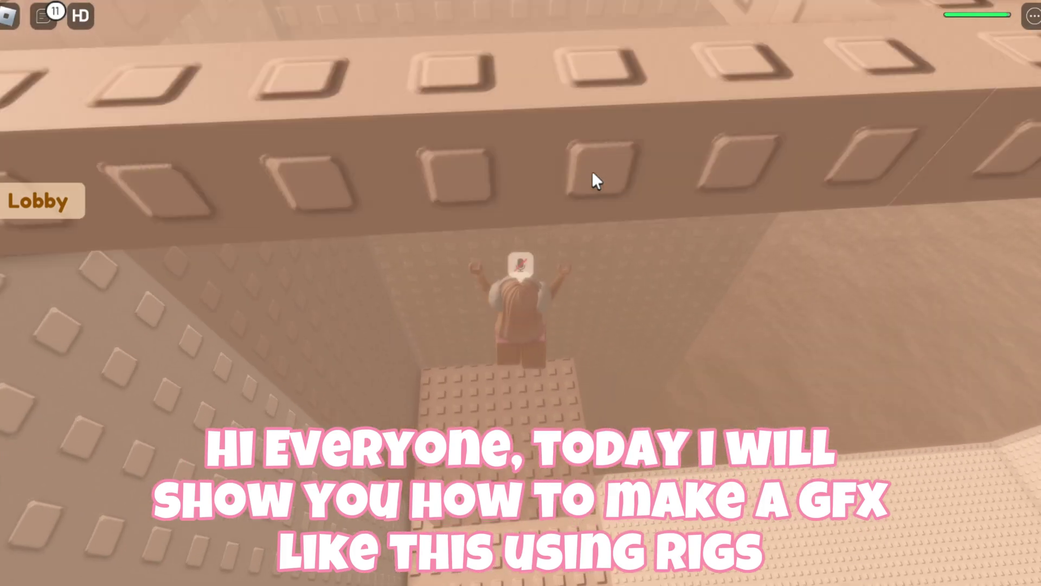
right_drag(591, 170, 591, 171)
key(w)
key(space)
key(w)
key(space)
key(w)
key(space)
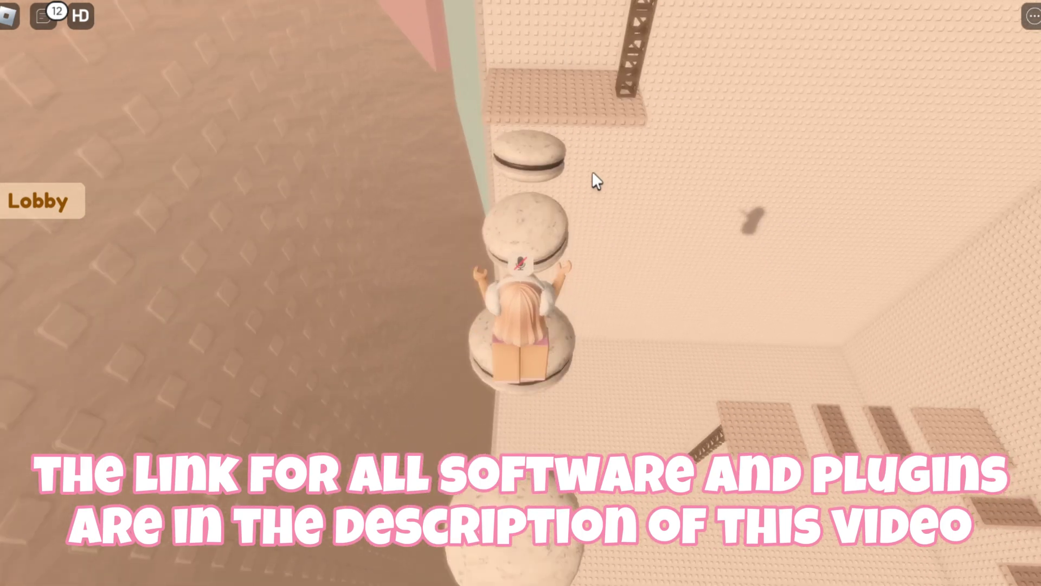
key(w)
key(space)
key(w)
key(space)
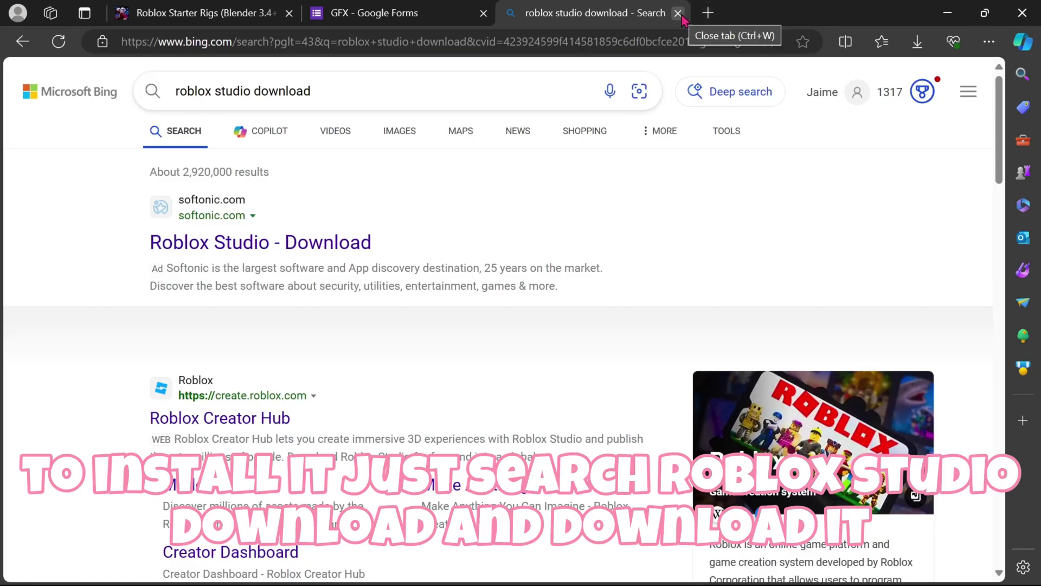
- Open the Roblox Creator Hub from the search results and start the Roblox Studio download
click(267, 420)
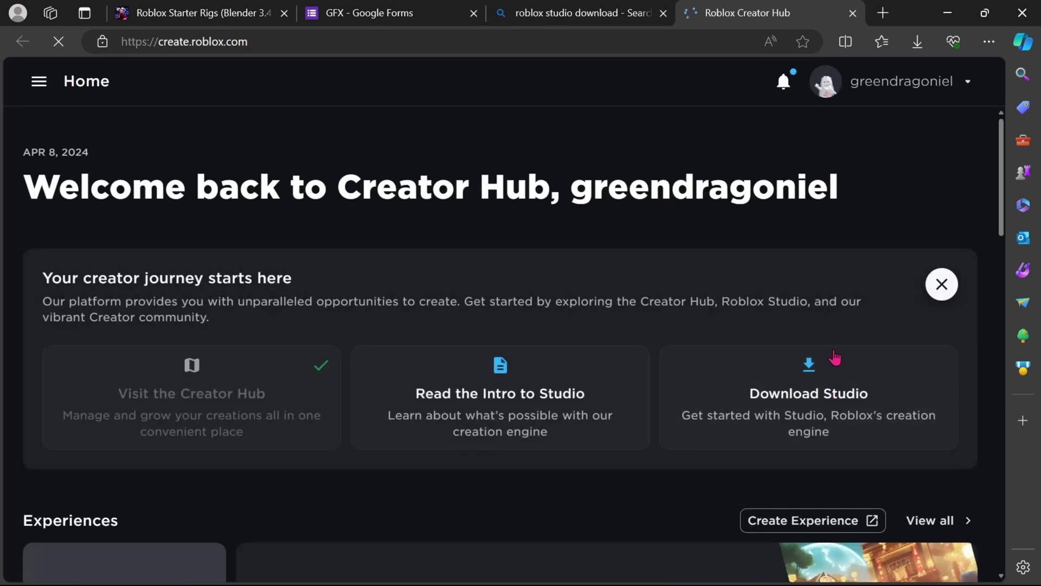
click(807, 409)
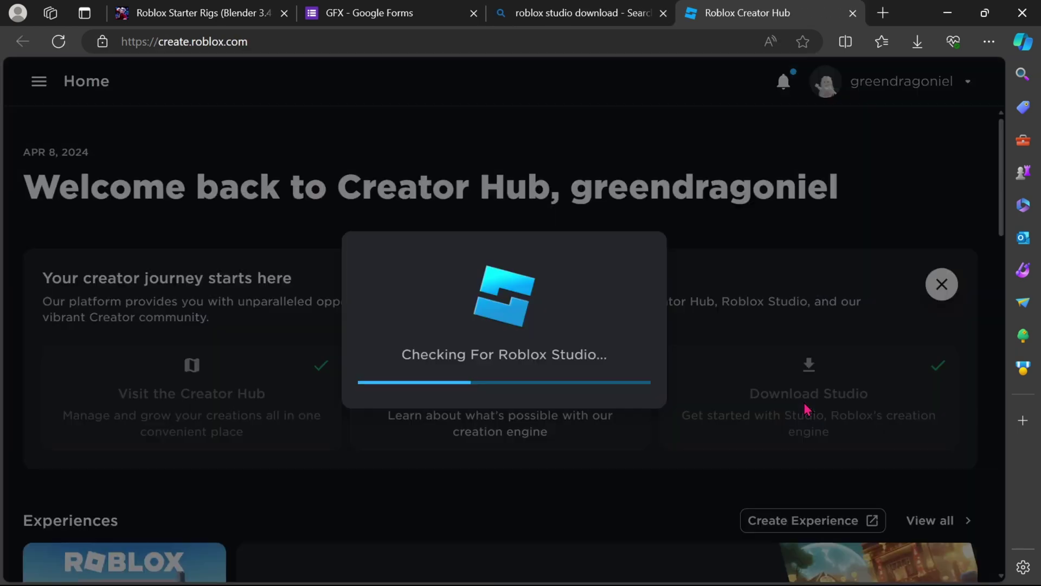
click(606, 162)
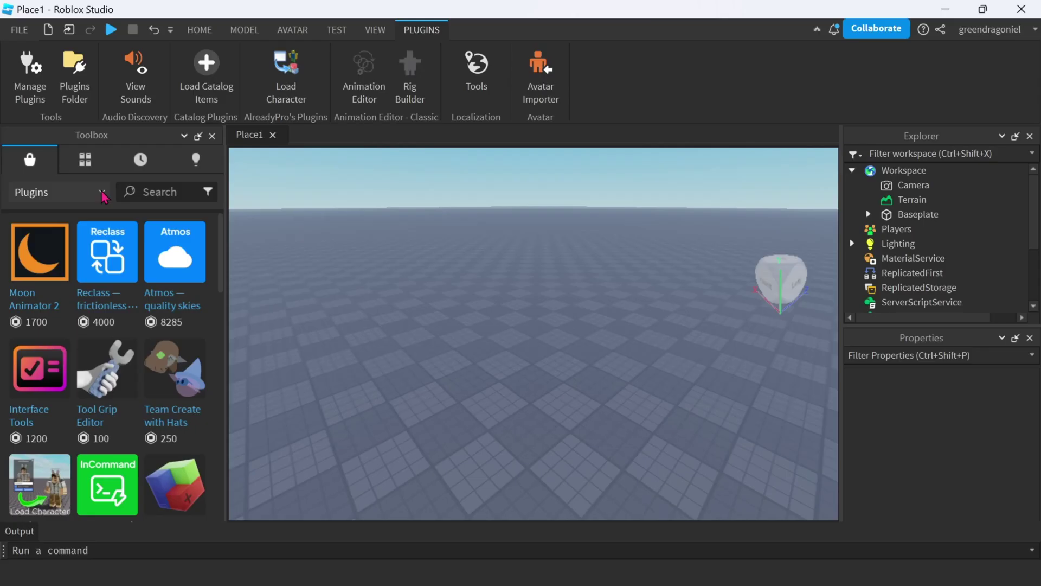
- Search the Roblox Studio Toolbox for "load character" in the Plugins category
click(103, 193)
click(96, 218)
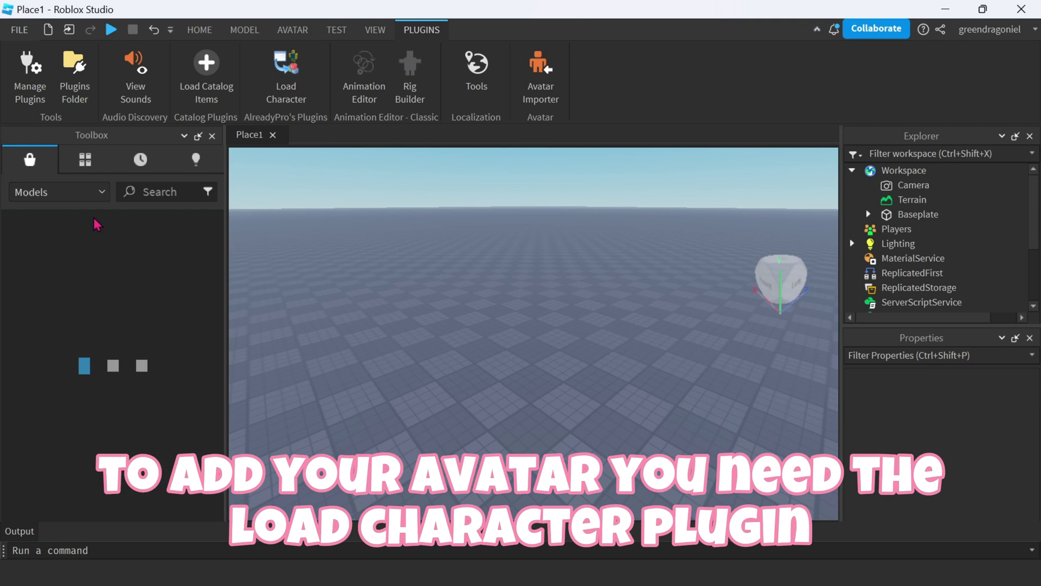
click(107, 192)
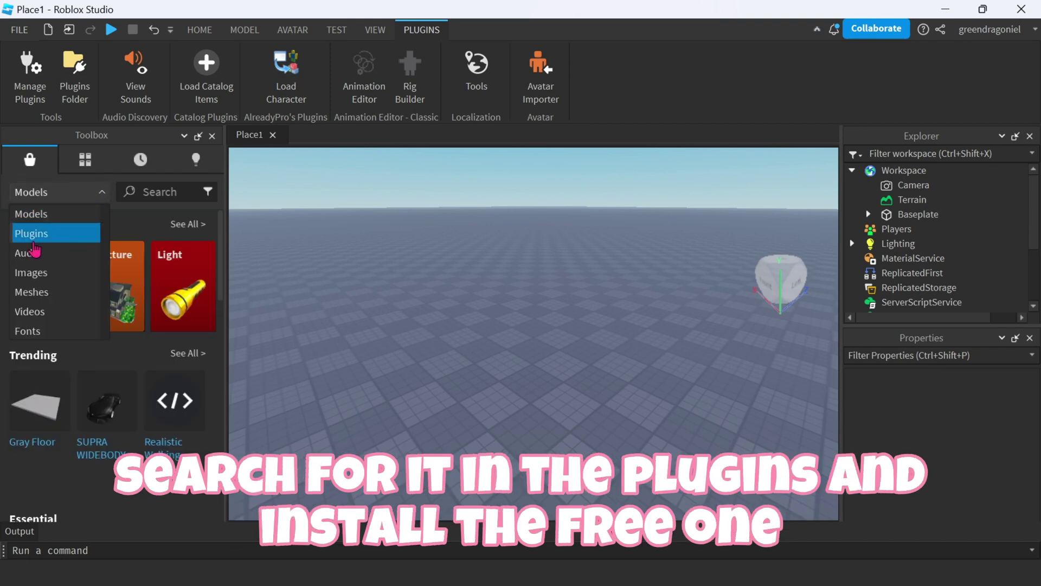
click(31, 237)
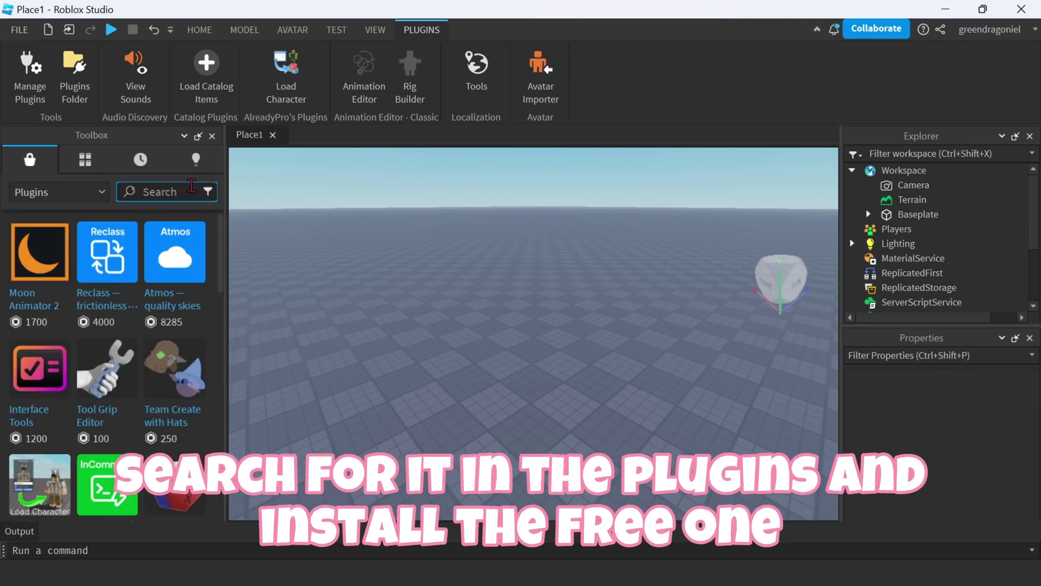
click(191, 186)
text(load character)
key(Return)
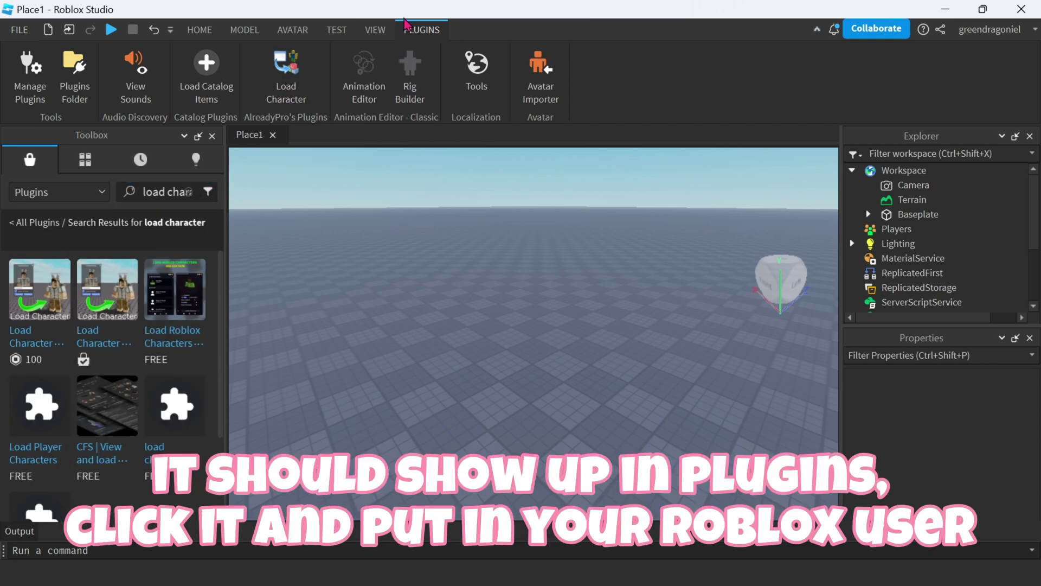
- Spawn the avatar as R6 with the Load Character plugin, using the creator's Roblox username, and close the plugin dialog
click(216, 36)
click(424, 28)
click(282, 79)
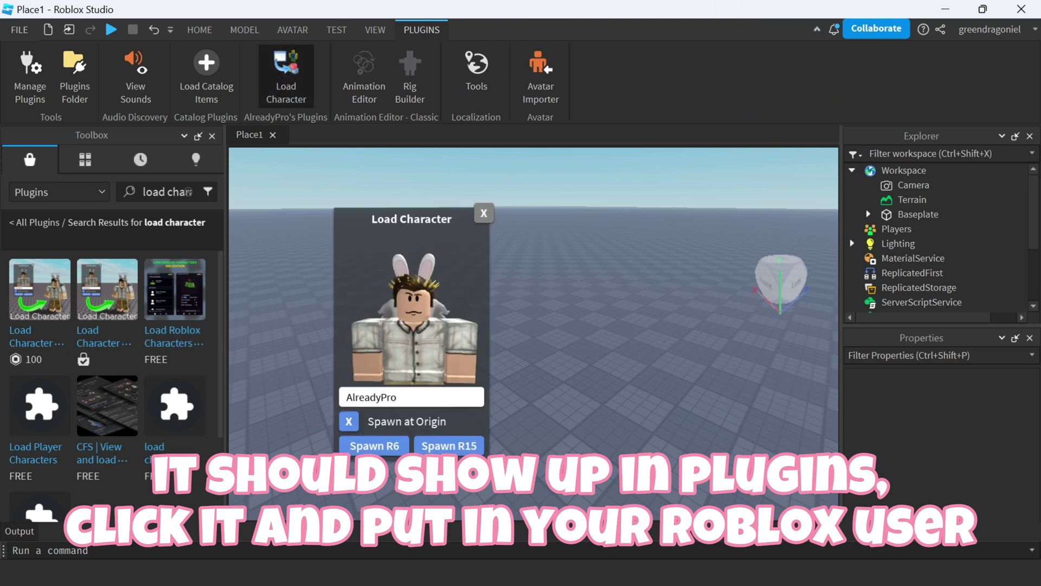
click(429, 394)
text(greendragoniel)
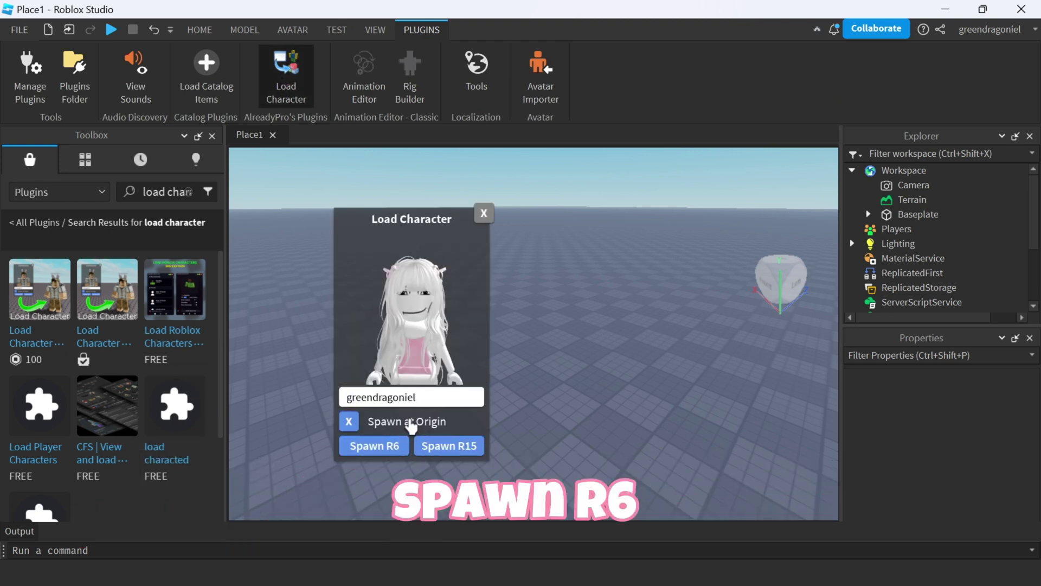
click(375, 446)
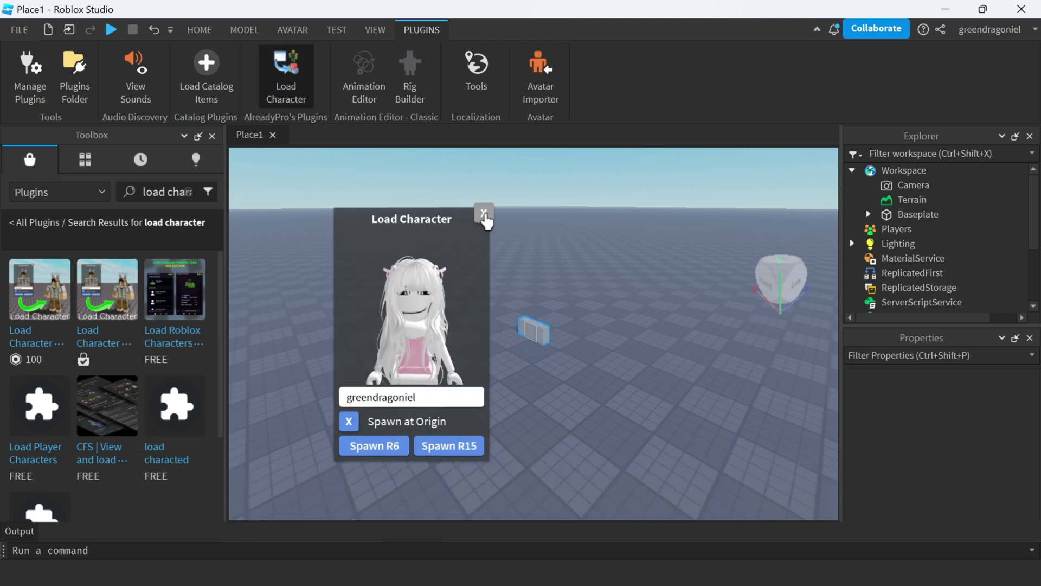
click(484, 213)
- Show the spawned avatar from the front and export its model from the Workspace
click(781, 276)
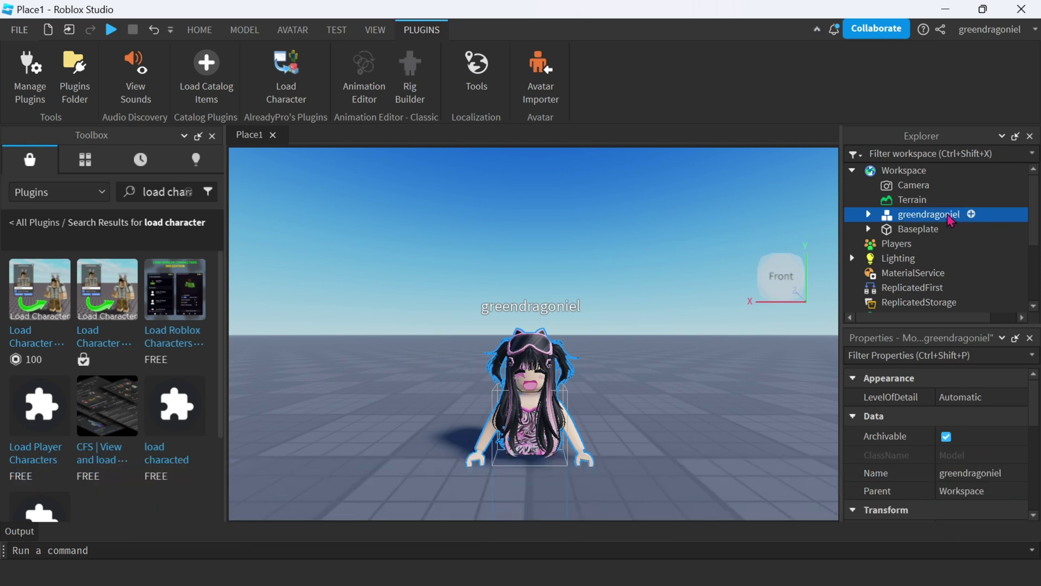
right_click(950, 219)
click(857, 546)
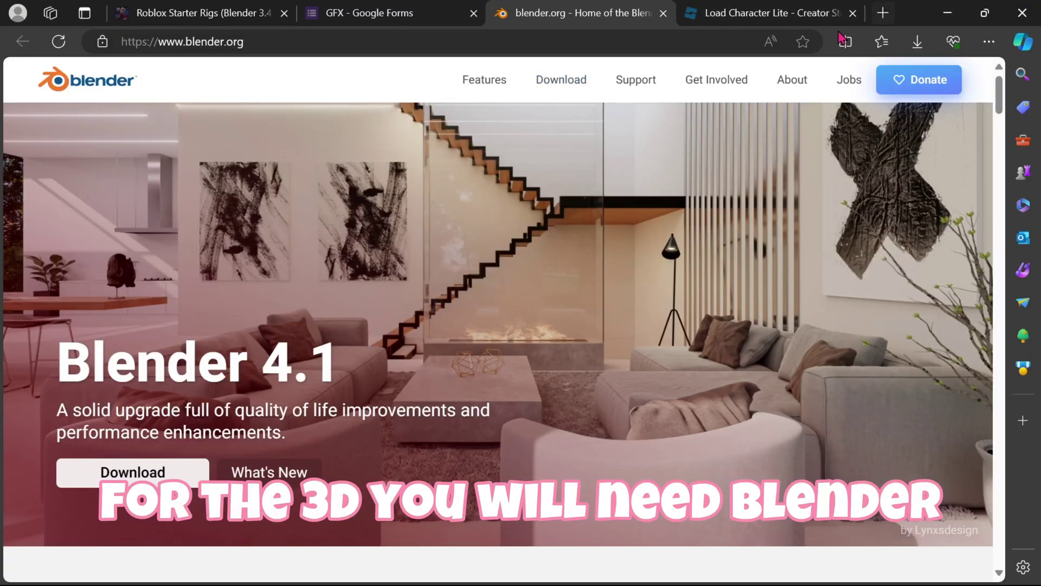
- Switch to the web browser and search for "blender download" in a new tab
click(883, 12)
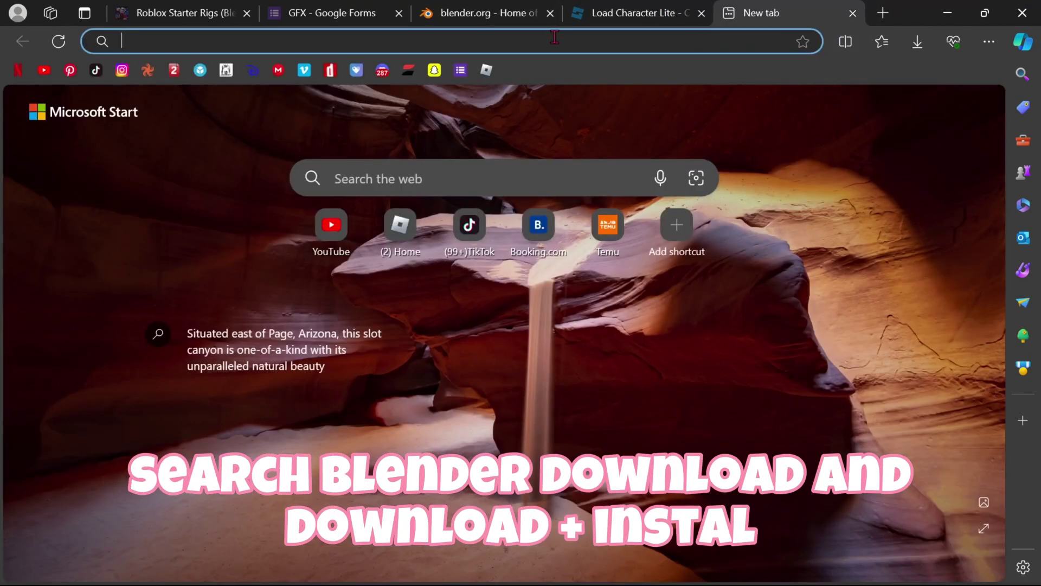
text(blender download)
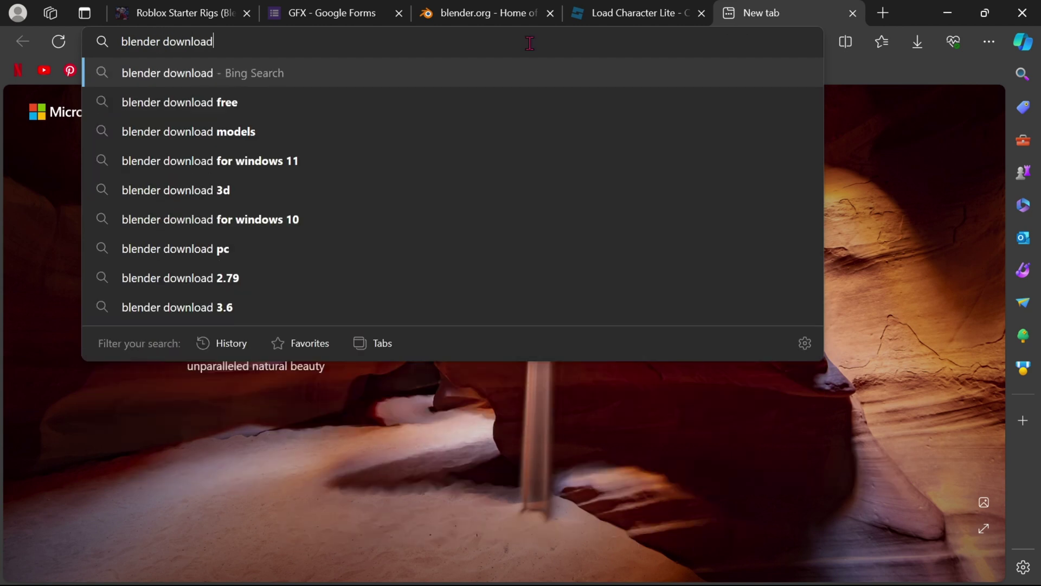
key(Return)
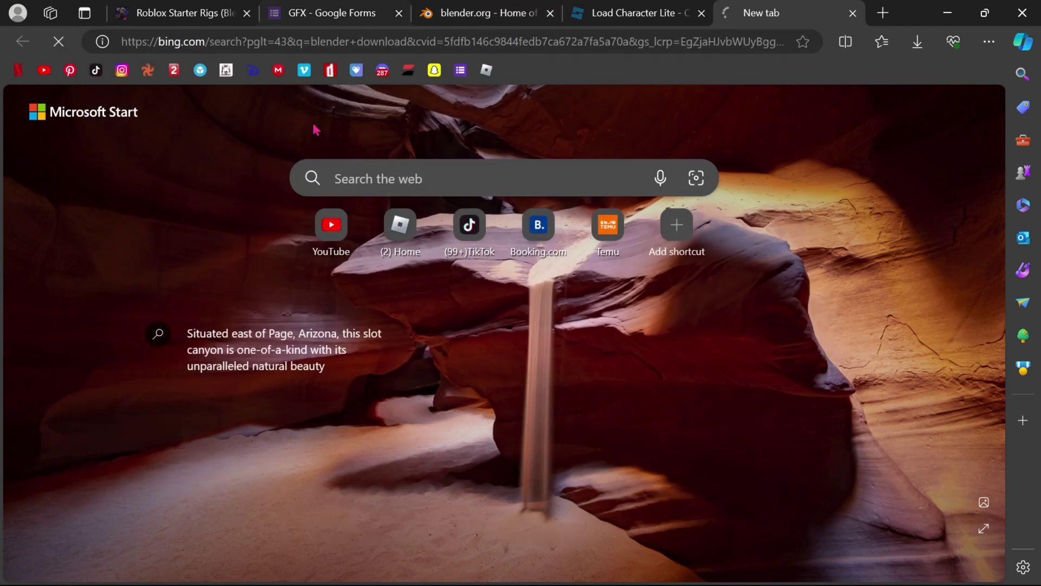
click(354, 320)
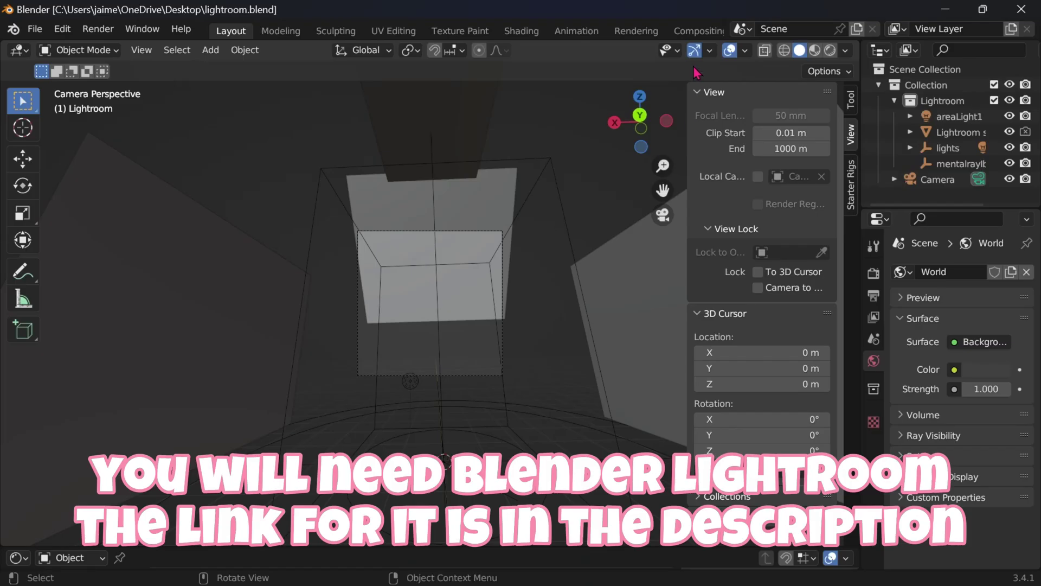
mouse_move(630, 139)
mouse_down()
mouse_move(632, 176)
mouse_move(635, 149)
mouse_move(597, 163)
mouse_move(634, 147)
mouse_up()
scroll(565, 230, down, 6)
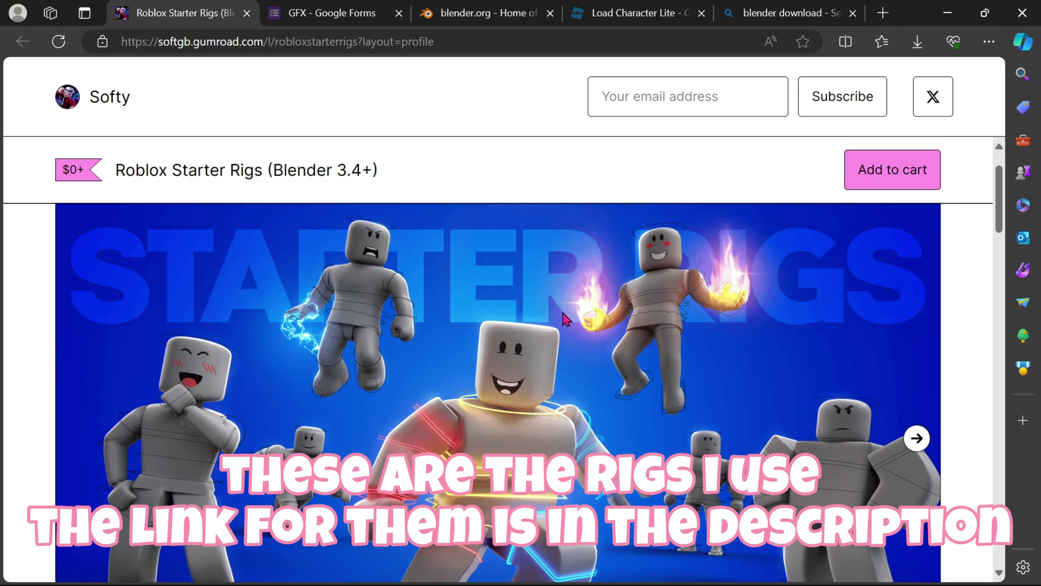
- Get Roblox Starter Rigs (Blender 3.4+) in the browser at a price of $0 and download the Roblox Starter Rigs v1.2 ZIP
scroll(566, 319, down, 5)
scroll(565, 298, up, 5)
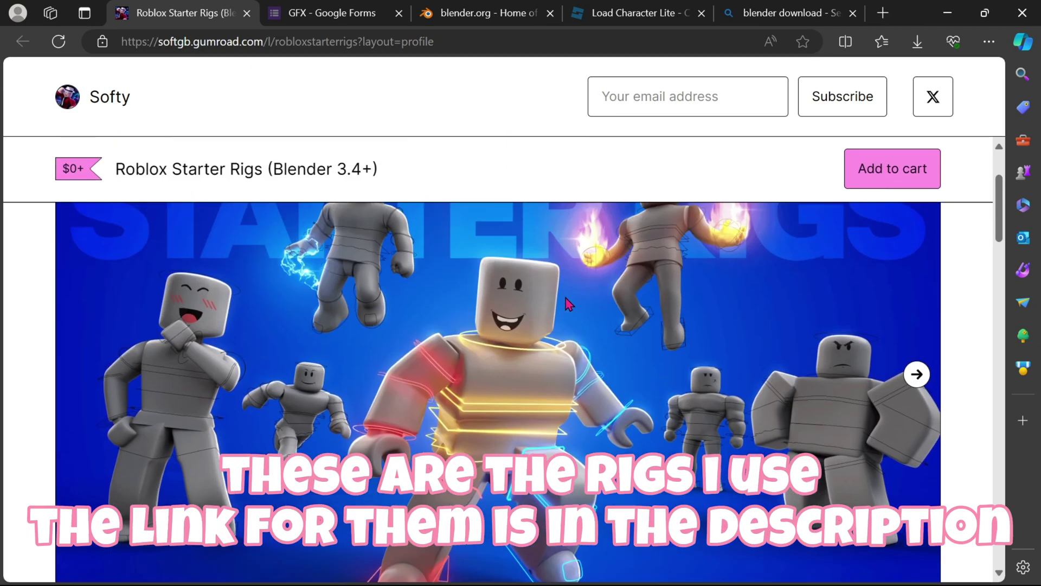
scroll(537, 270, down, 6)
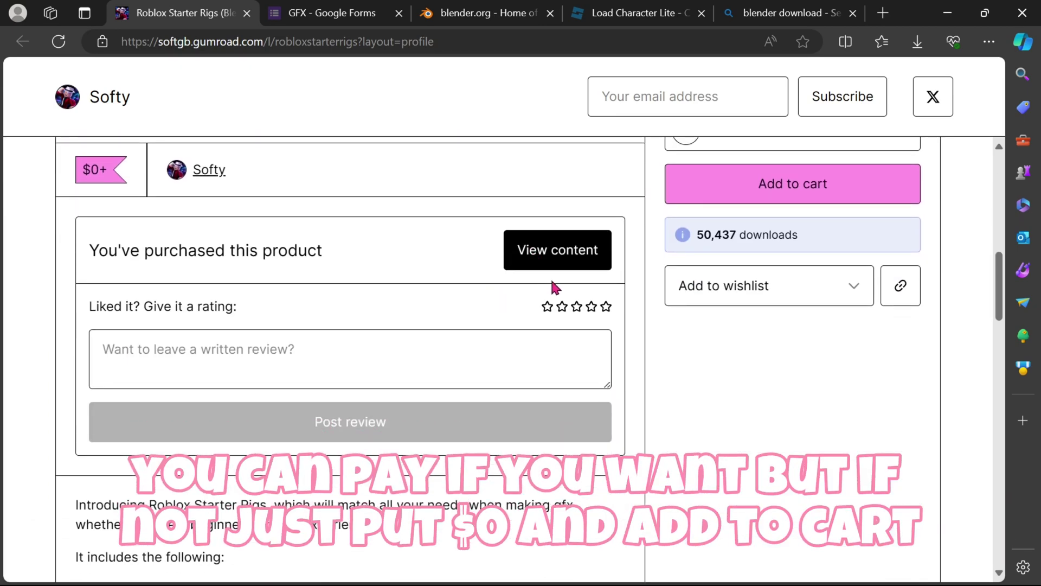
scroll(551, 288, up, 5)
text(0)
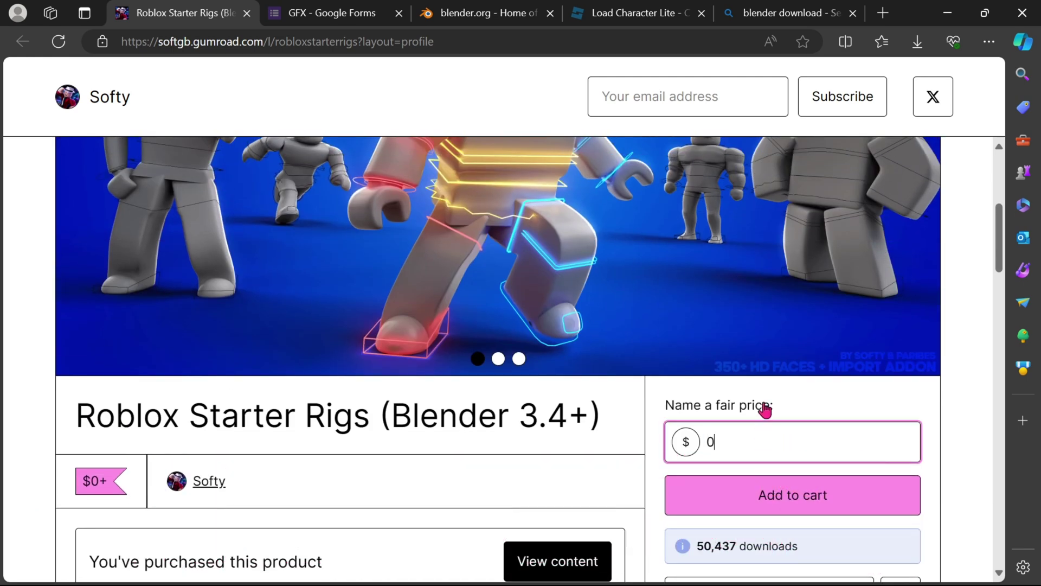
click(800, 508)
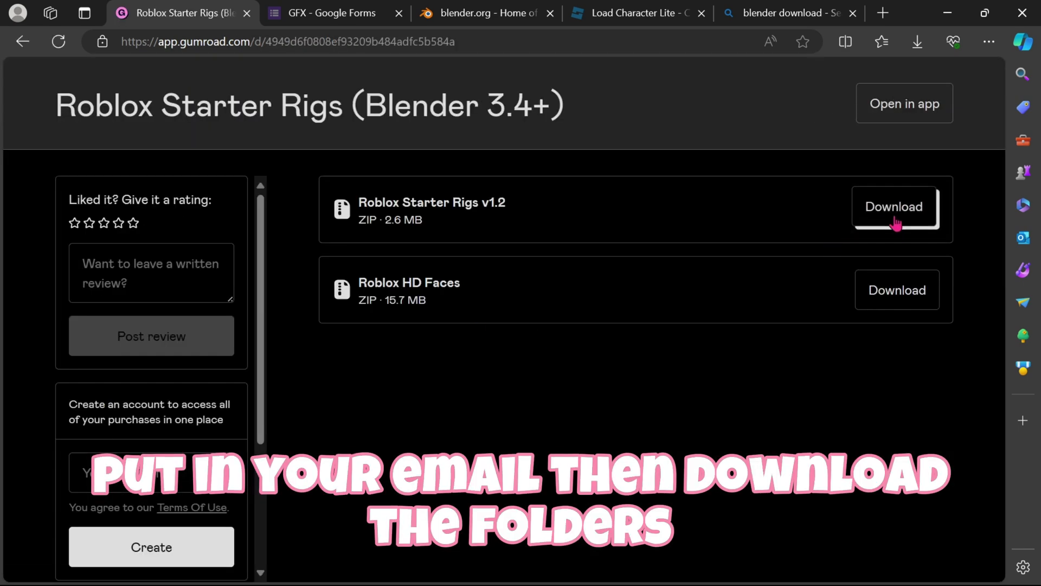
click(895, 209)
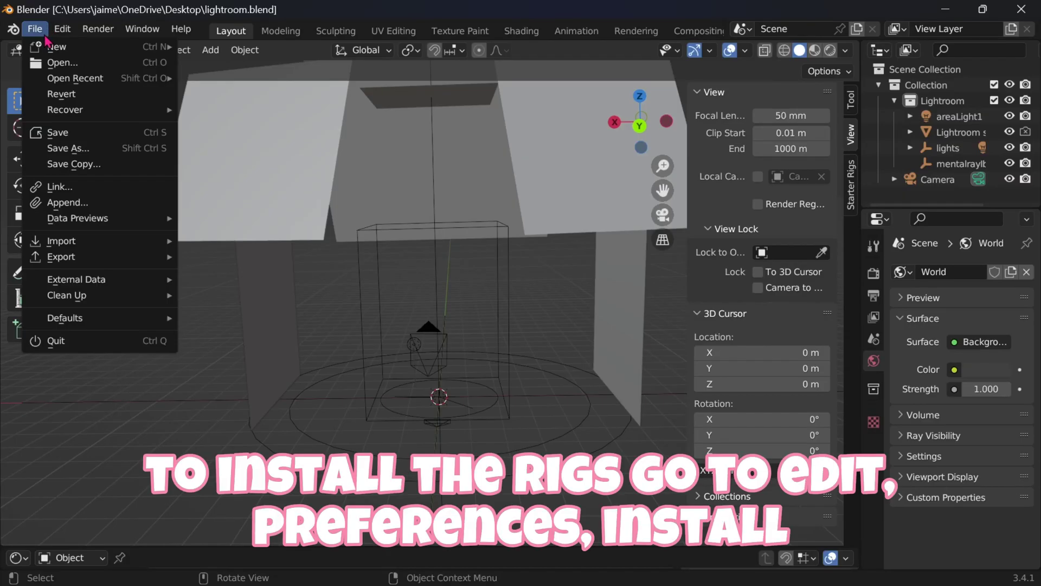
- Switch to Blender and install the downloaded starter rigs ZIP from the Desktop folder as an add-on
mouse_move(63, 28)
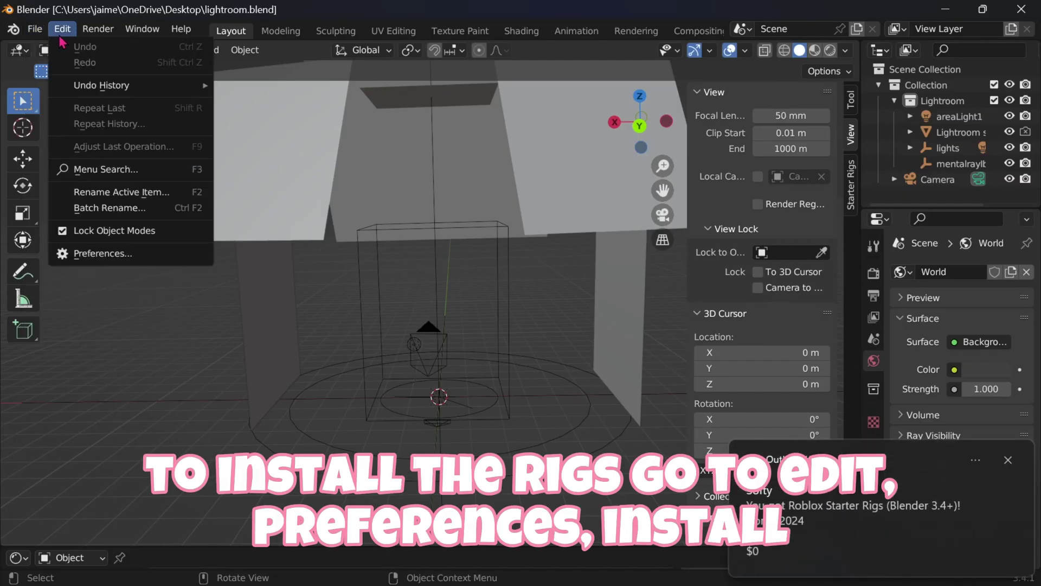
click(145, 259)
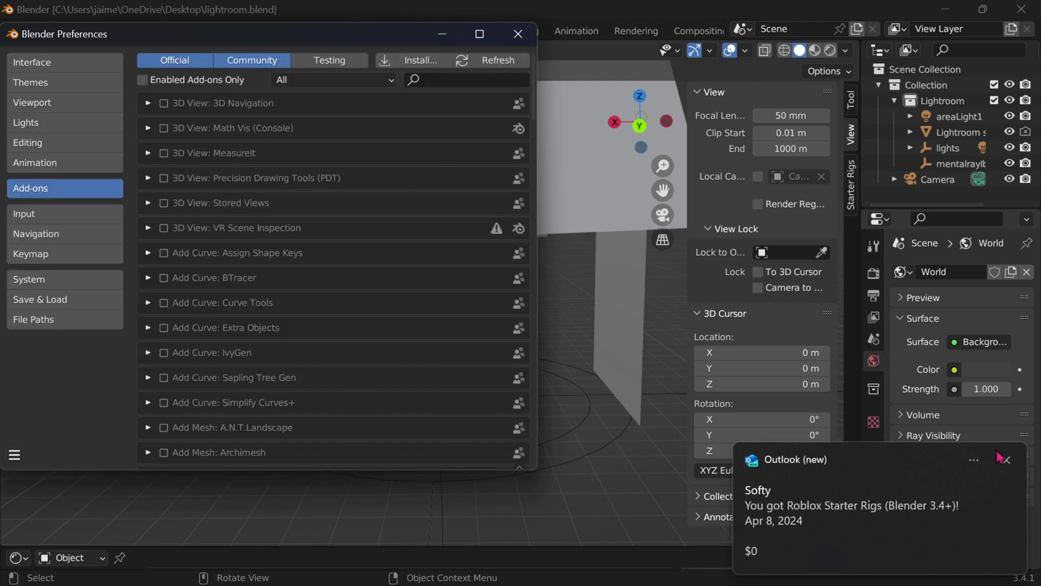
click(1003, 459)
click(412, 60)
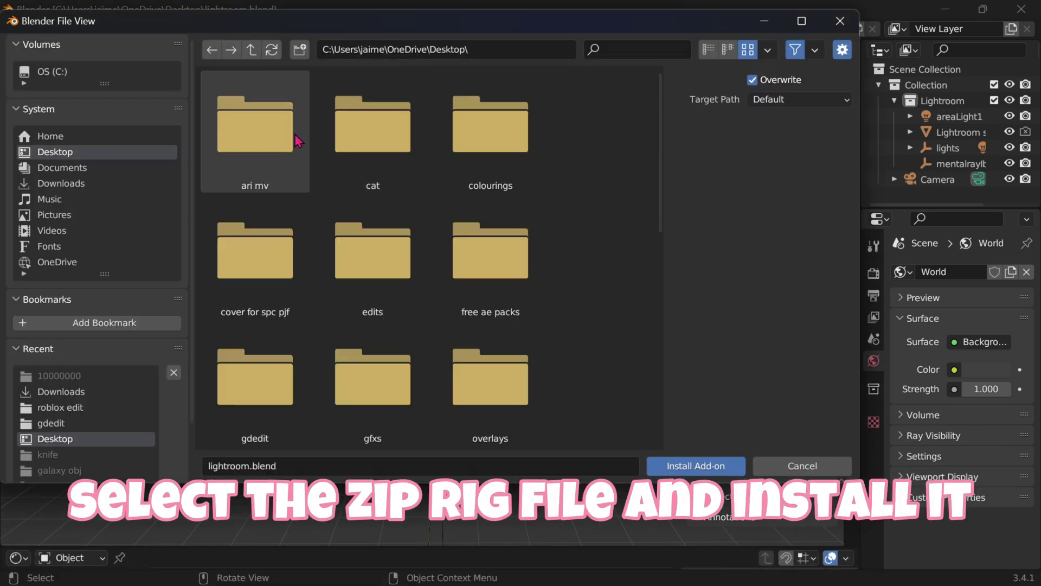
scroll(400, 214, down, 15)
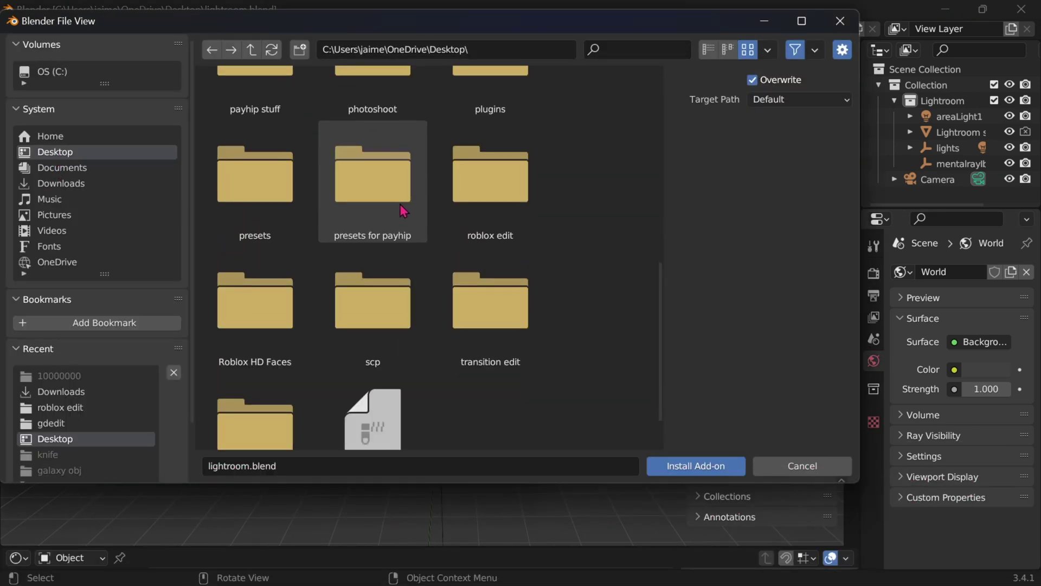
click(373, 379)
click(695, 466)
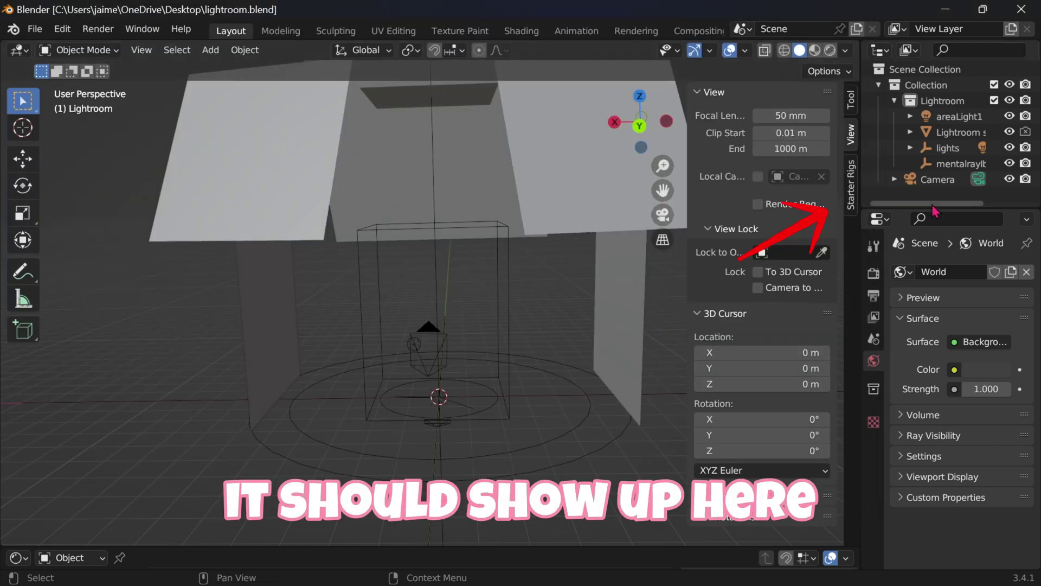
- Add the Starter Woman Rig to the lightroom scene from the Starter Rigs add-on
click(851, 186)
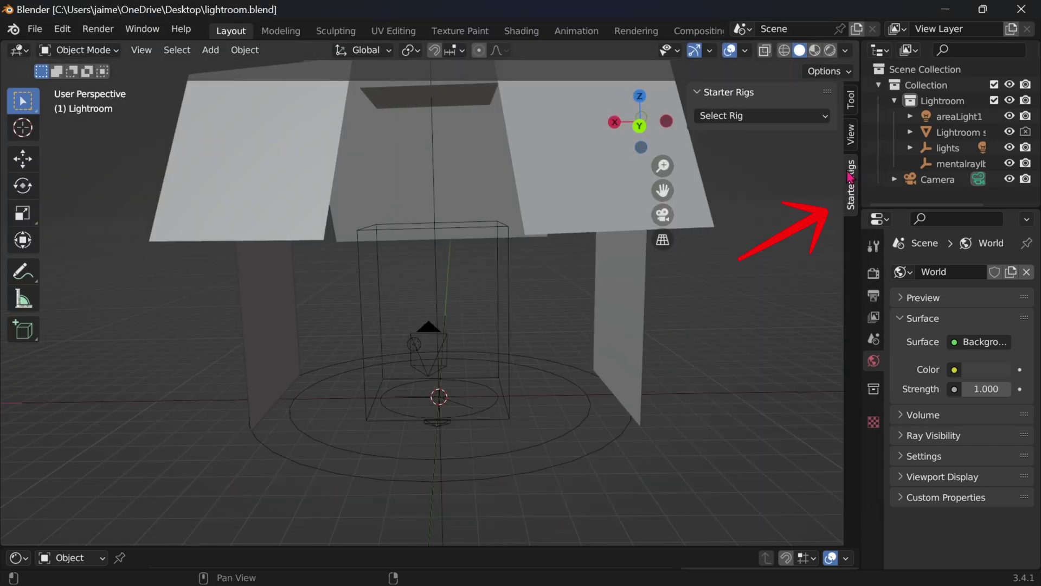
click(802, 115)
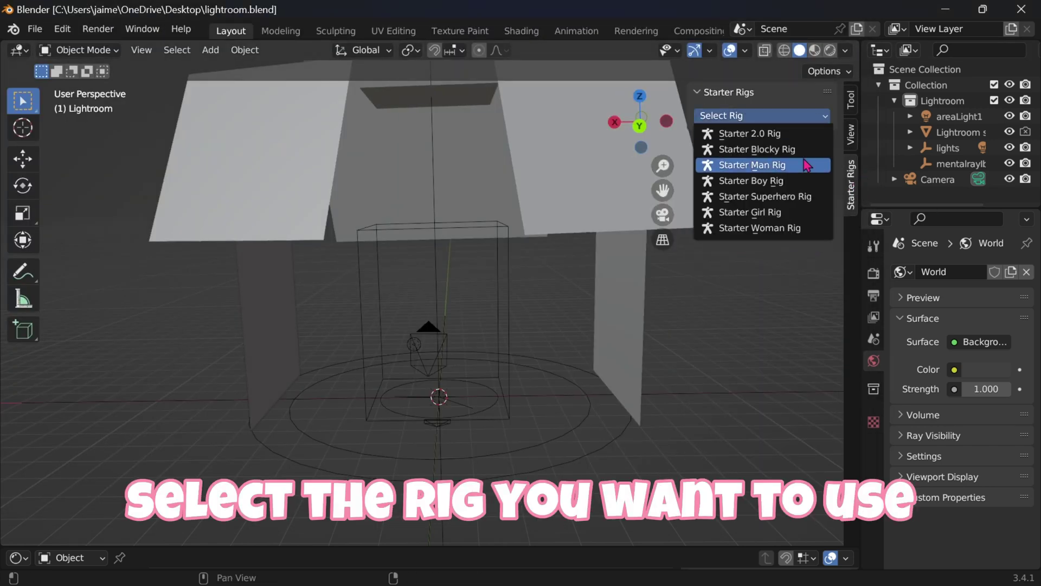
click(785, 232)
scroll(586, 165, up, 3)
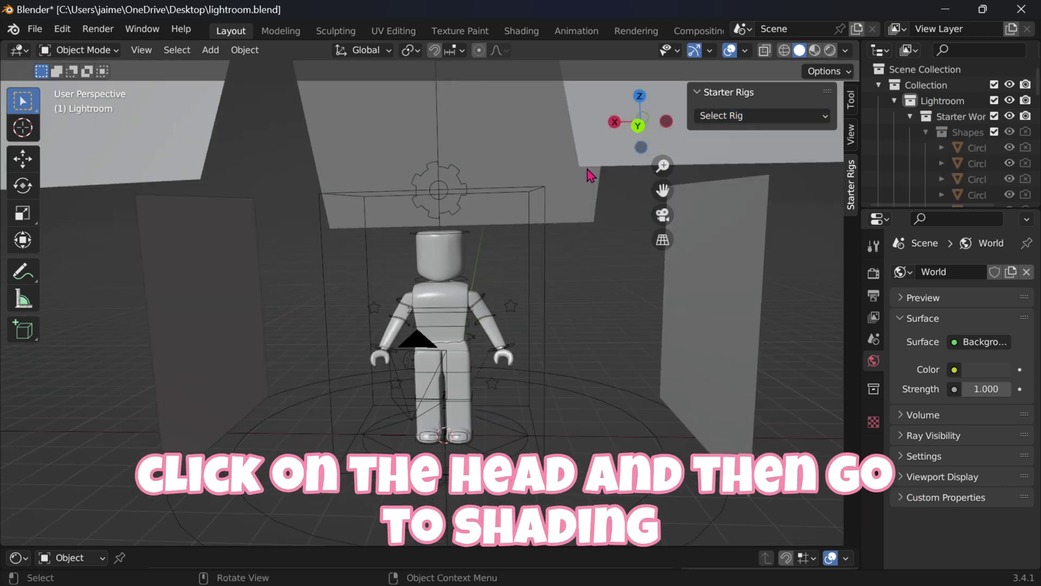
- Select the woman rig's head and switch to the Shading workspace to show its material nodes
click(456, 251)
click(519, 31)
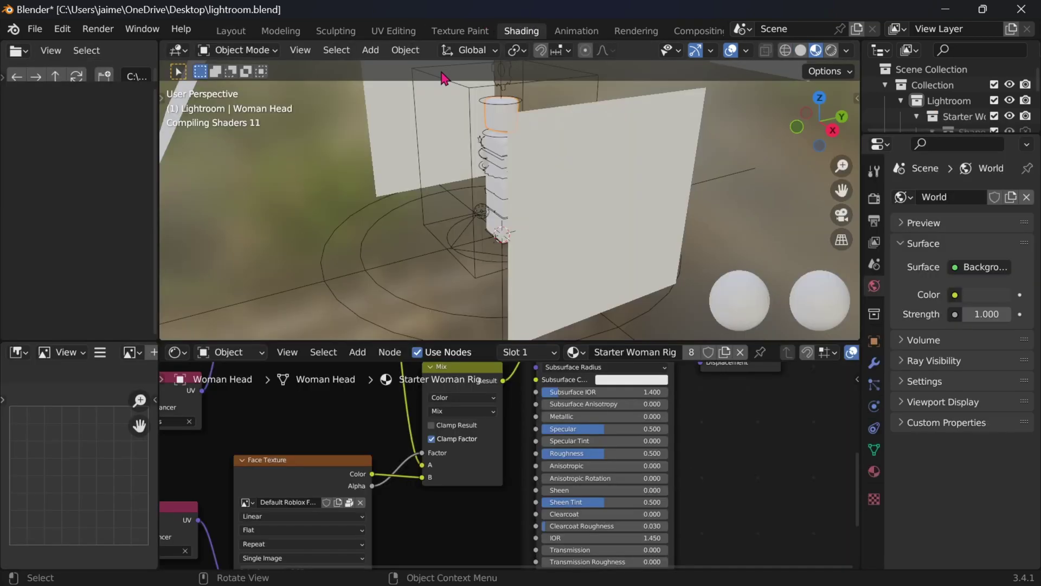
scroll(509, 201, down, 5)
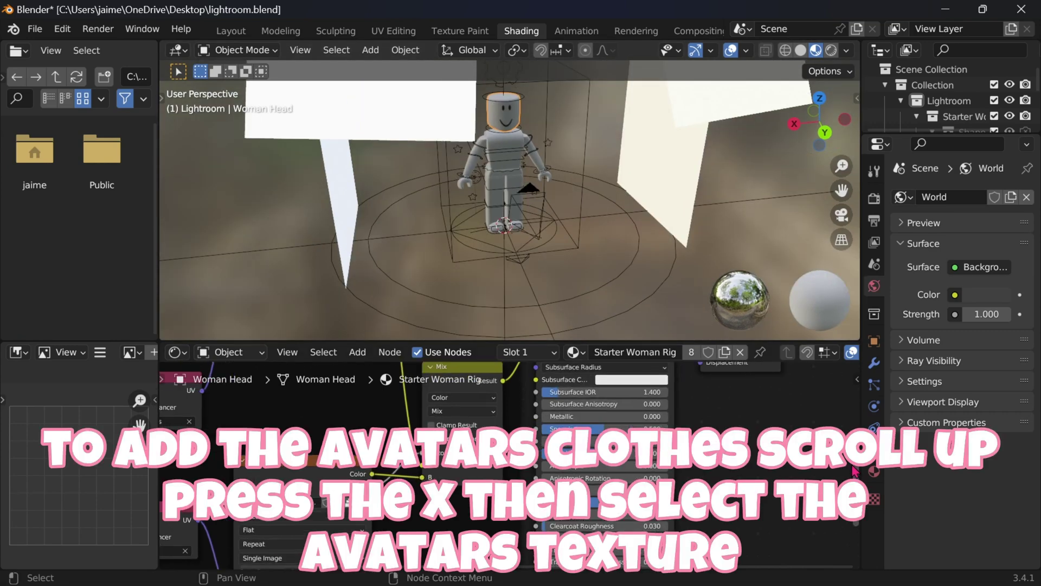
- Replace the image in the Main Texture node with Handle1_diff.png from the Desktop folder
drag(853, 466, 863, 365)
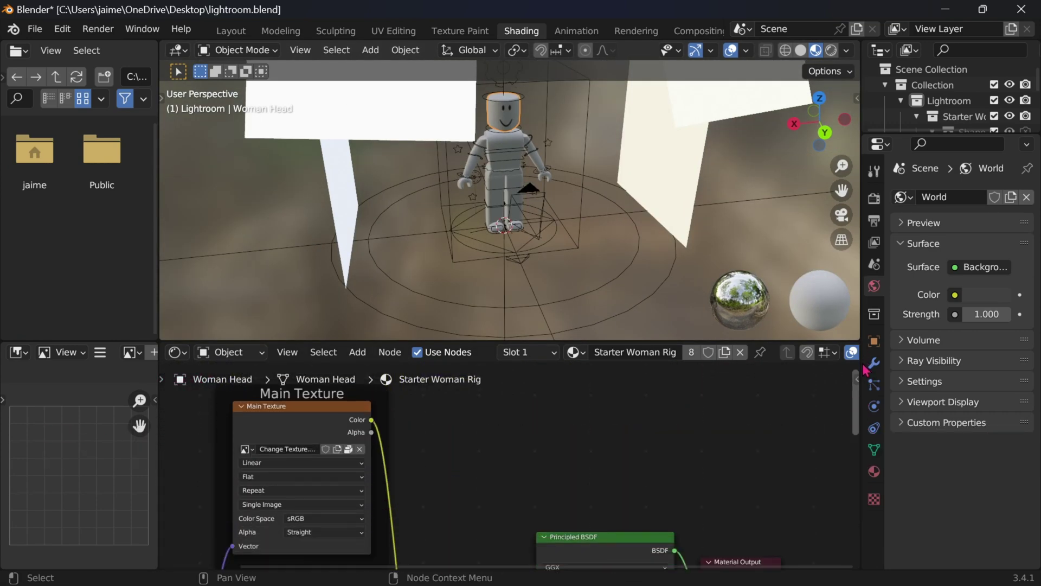
click(360, 449)
click(331, 449)
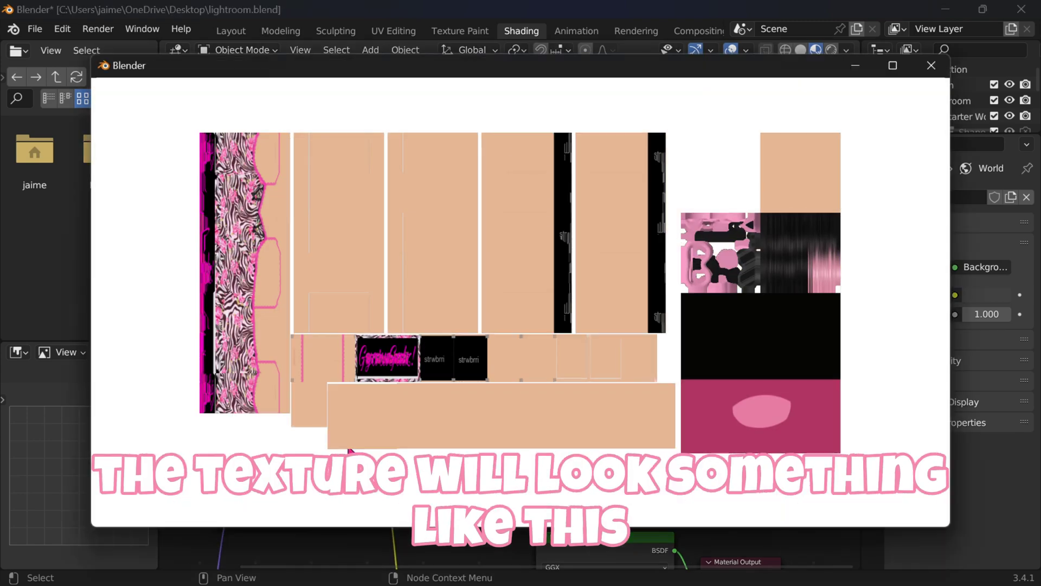
scroll(621, 301, down, 4)
scroll(621, 301, down, 2)
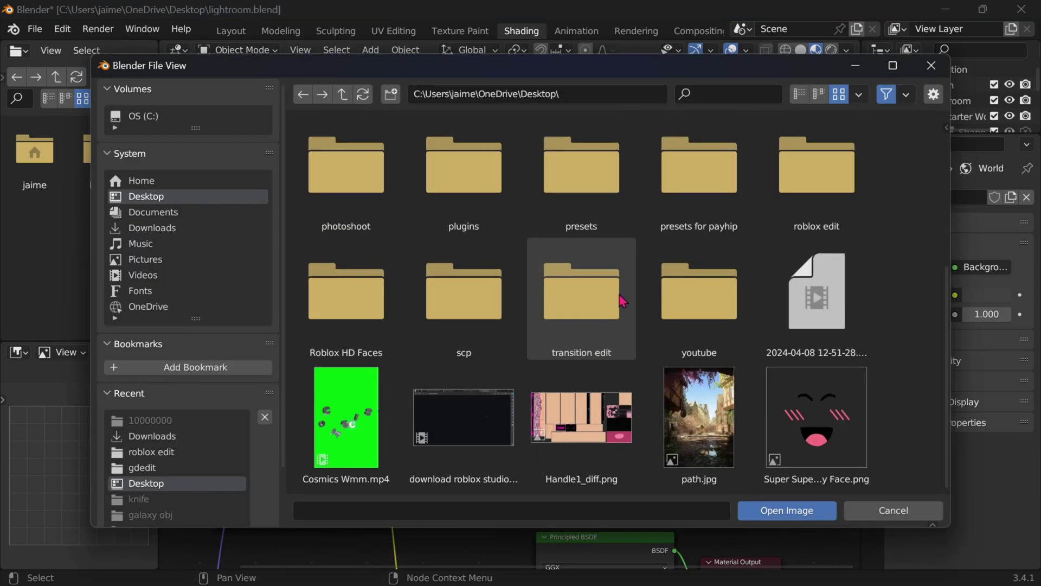
double_click(565, 431)
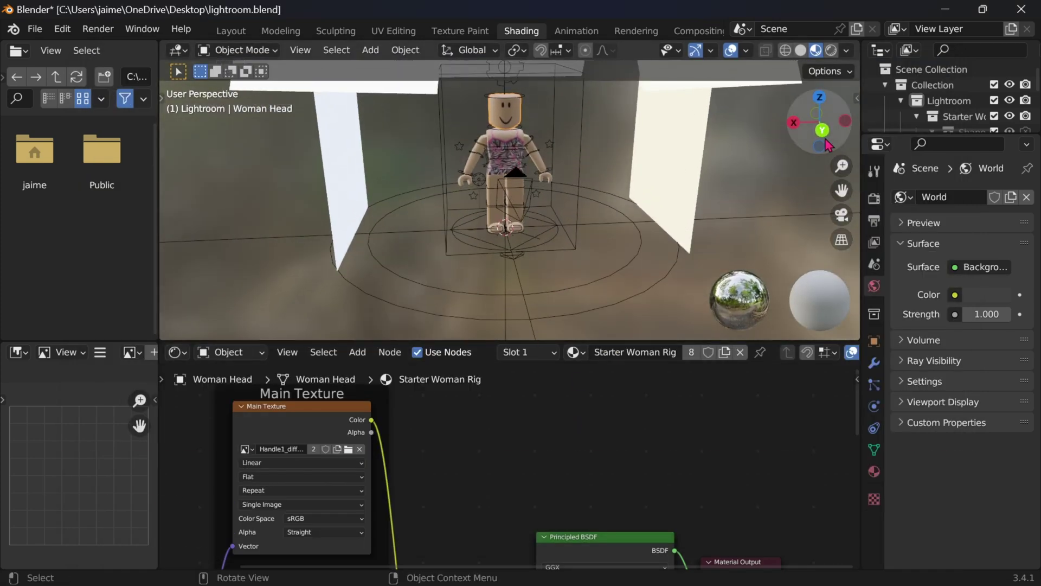
- Try to unlink the default Roblox face image from the Face Texture node
scroll(497, 470, down, 1)
scroll(451, 453, down, 1)
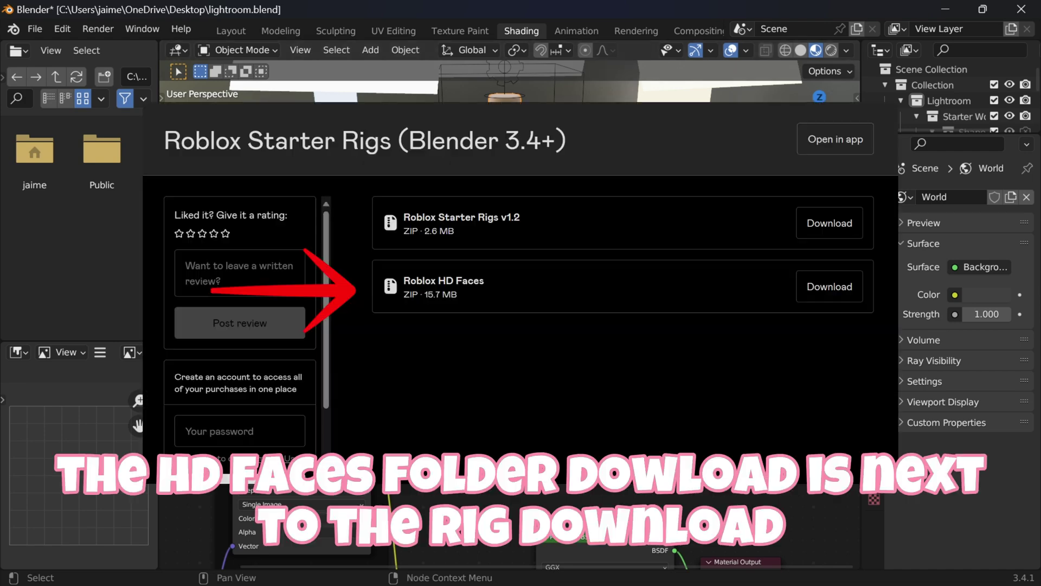
drag(856, 434, 875, 509)
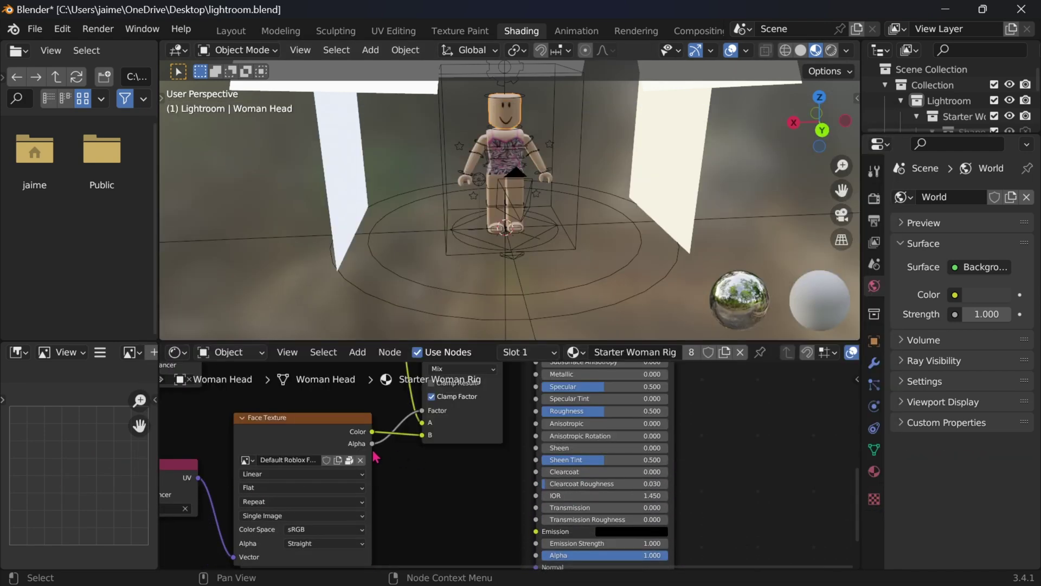
click(360, 461)
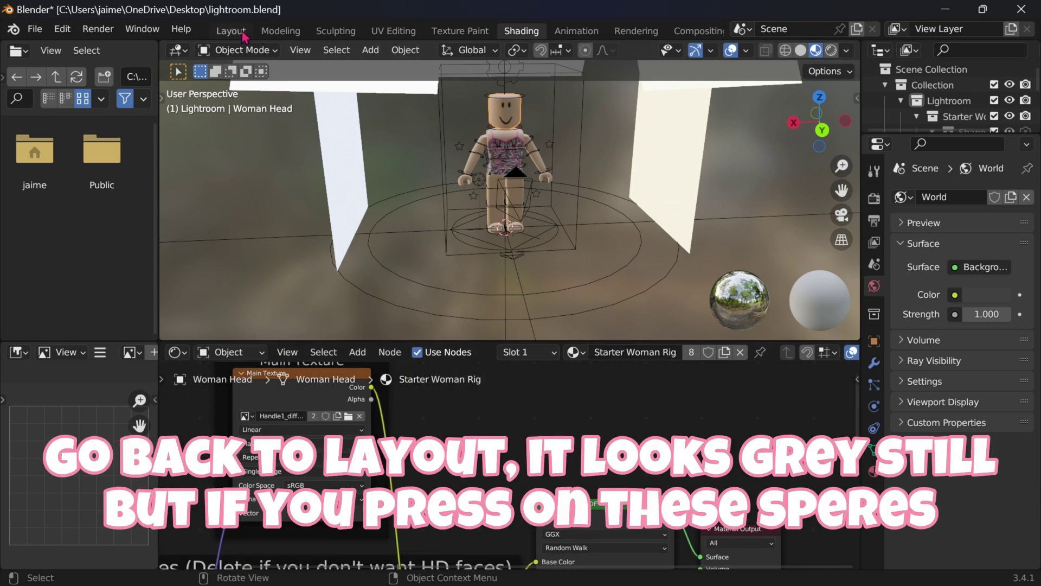
- Return to the Layout workspace and preview the clothed rig in Material Preview and Rendered shading before restoring Solid shading
click(231, 31)
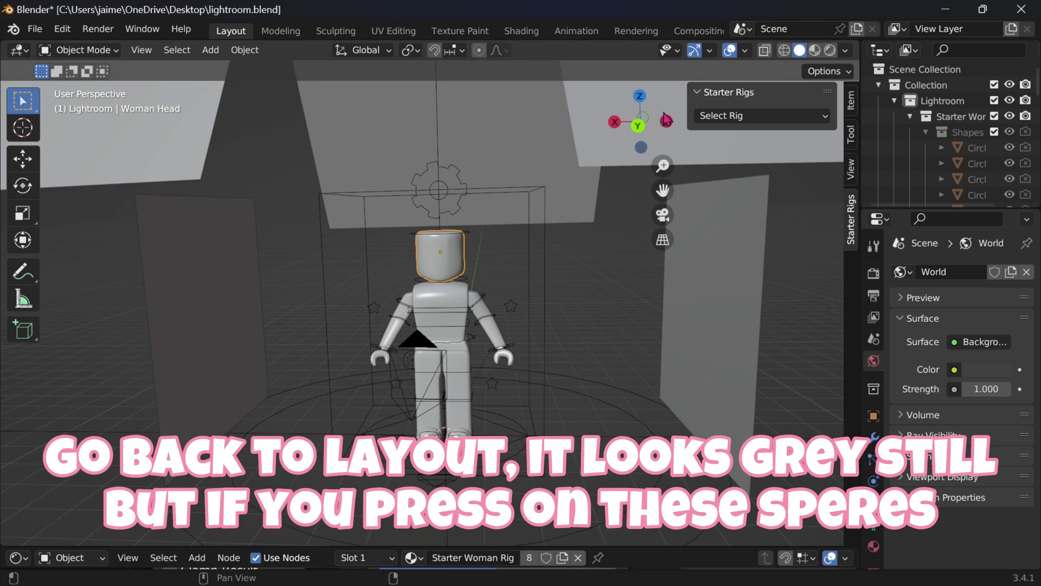
drag(666, 119, 645, 123)
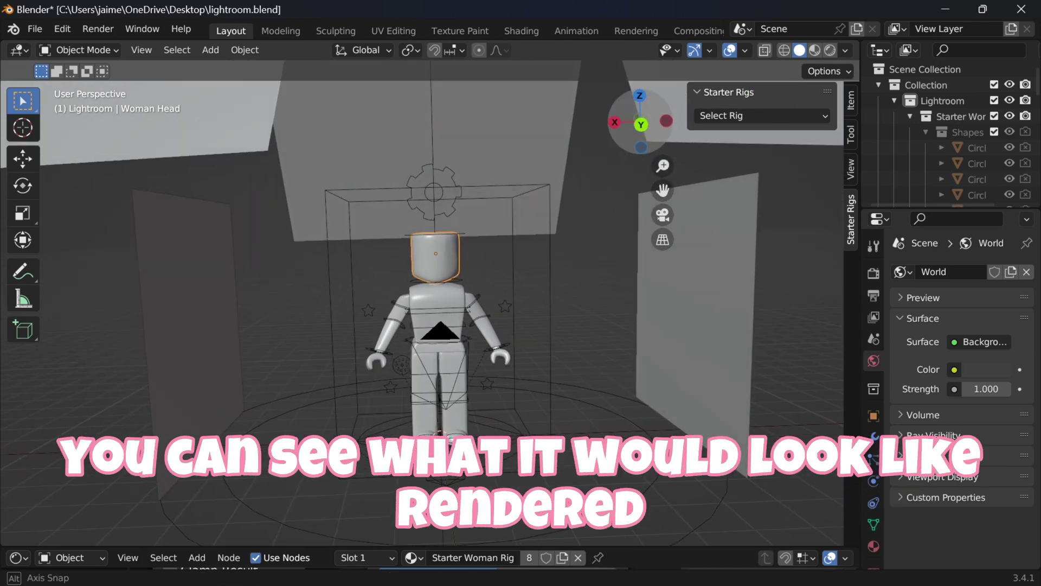
click(818, 50)
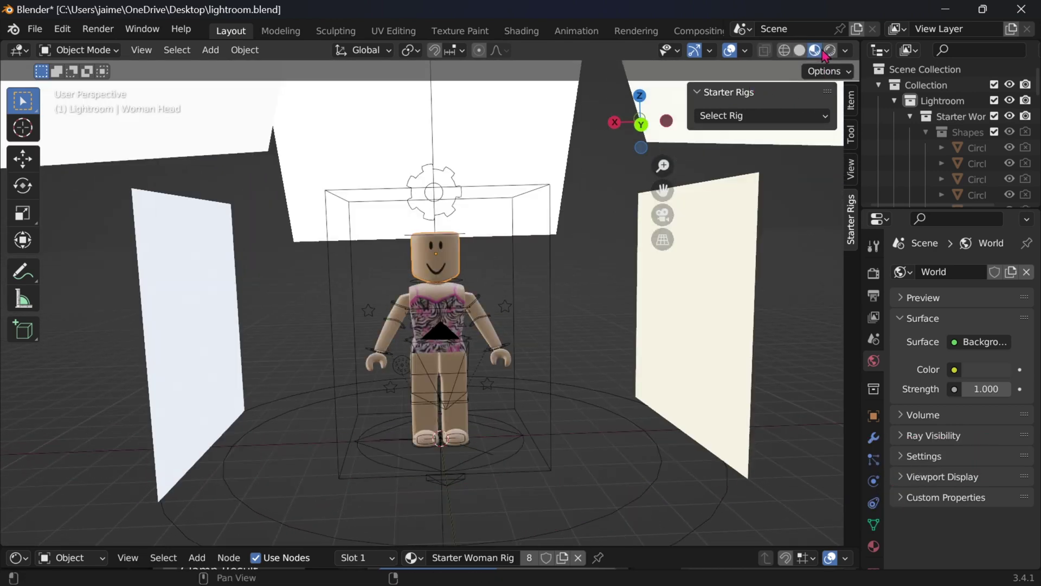
click(831, 52)
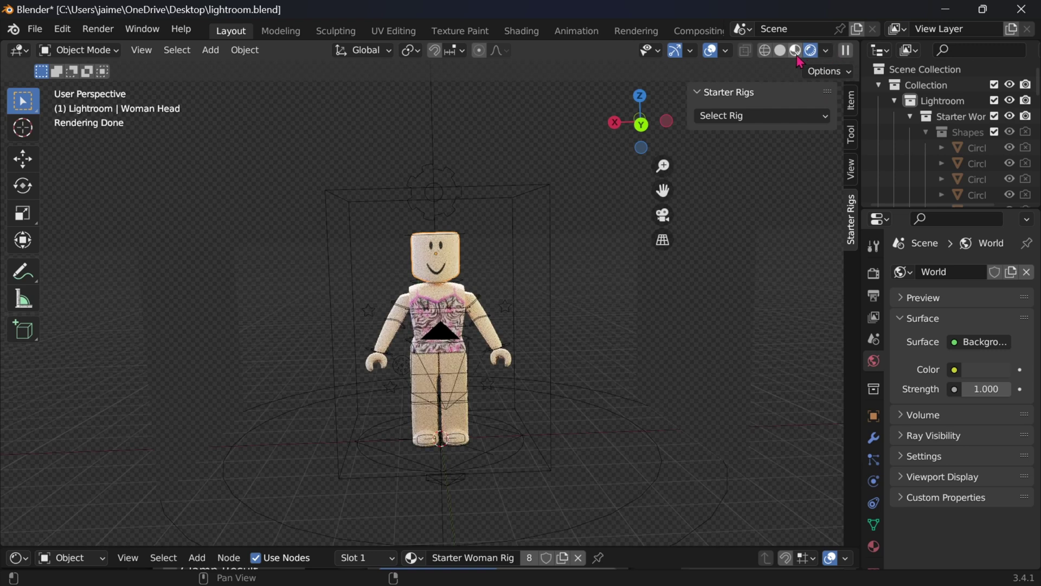
click(780, 51)
drag(647, 112, 645, 123)
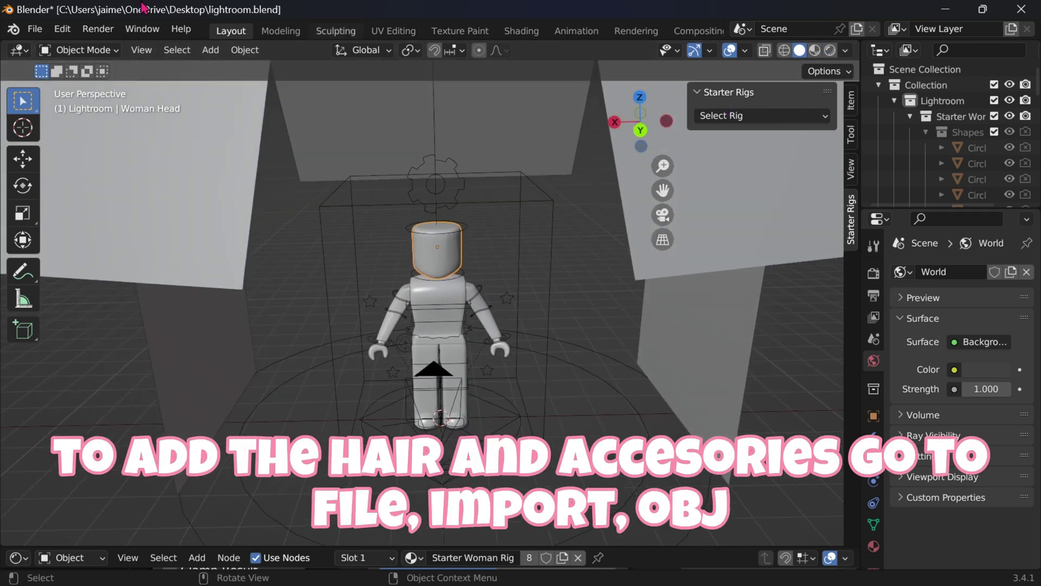
- Import greendragoniel.obj from the Desktop folder with the legacy Wavefront importer, splitting the geometry by group
click(33, 30)
mouse_move(76, 242)
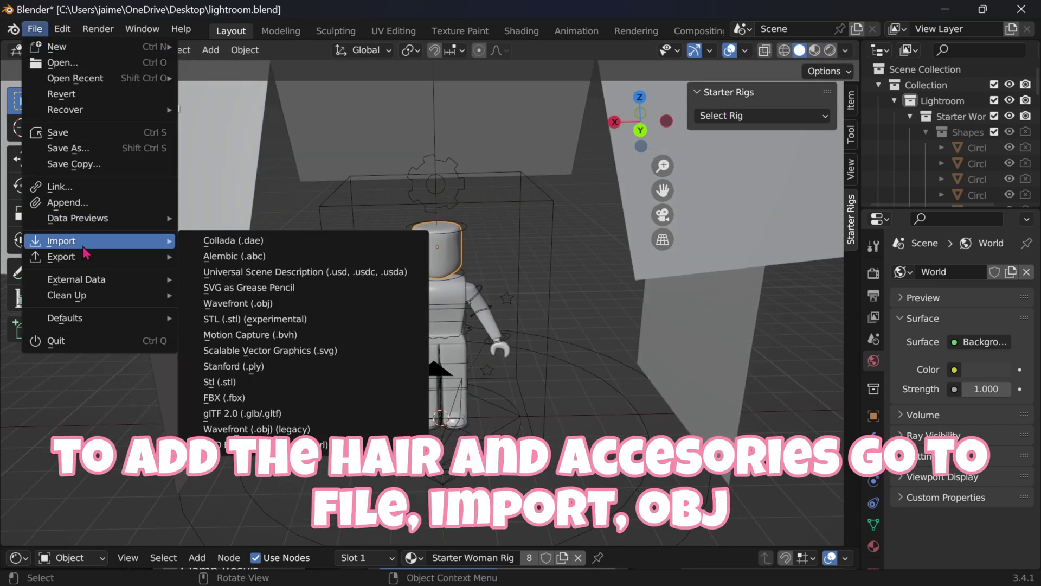
click(258, 429)
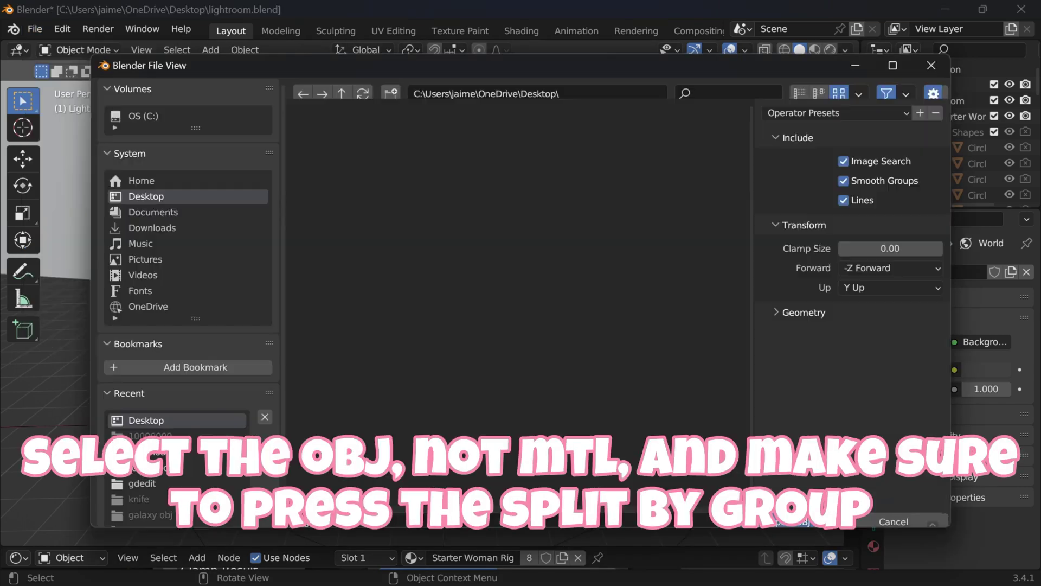
scroll(350, 386, down, 4)
scroll(351, 386, down, 5)
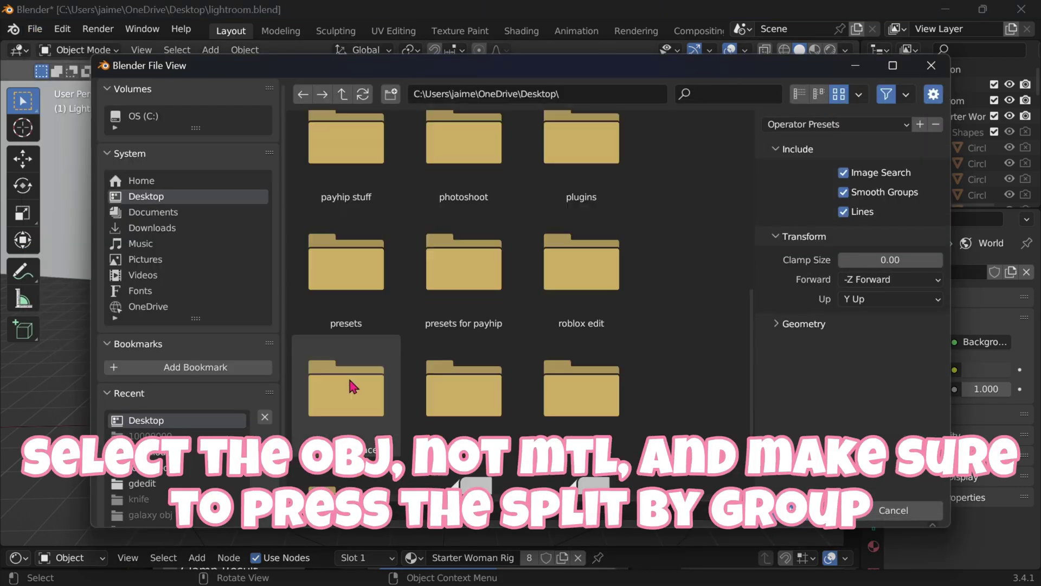
click(565, 418)
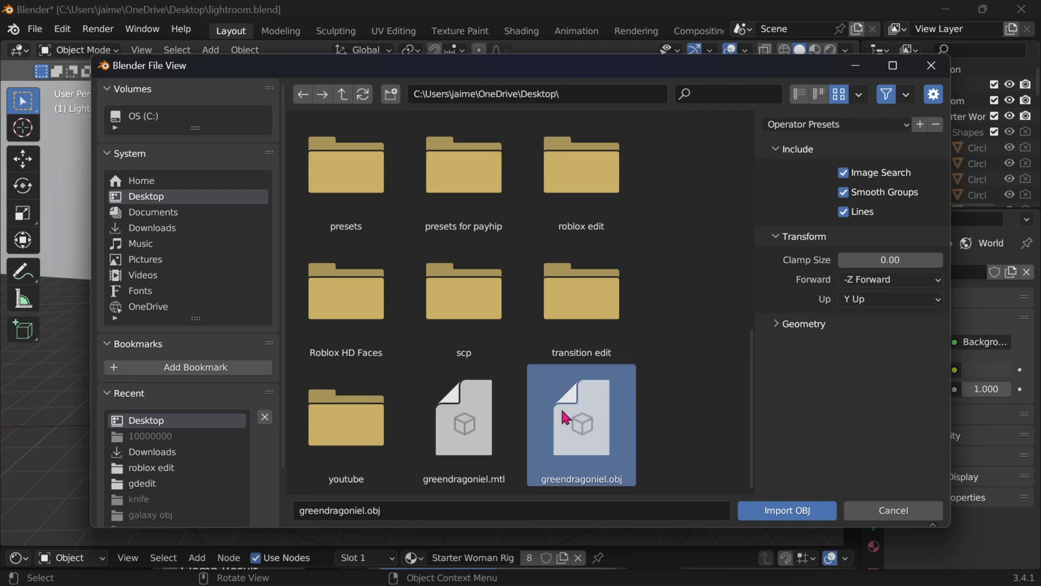
click(781, 328)
click(787, 509)
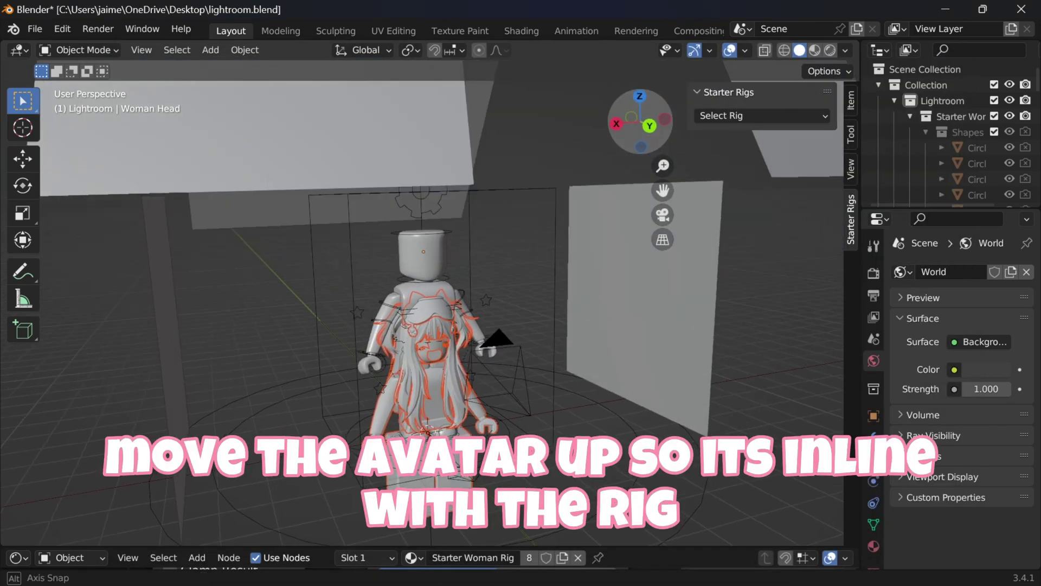
- Move the imported avatar up until it lines up with the starter rig
click(21, 158)
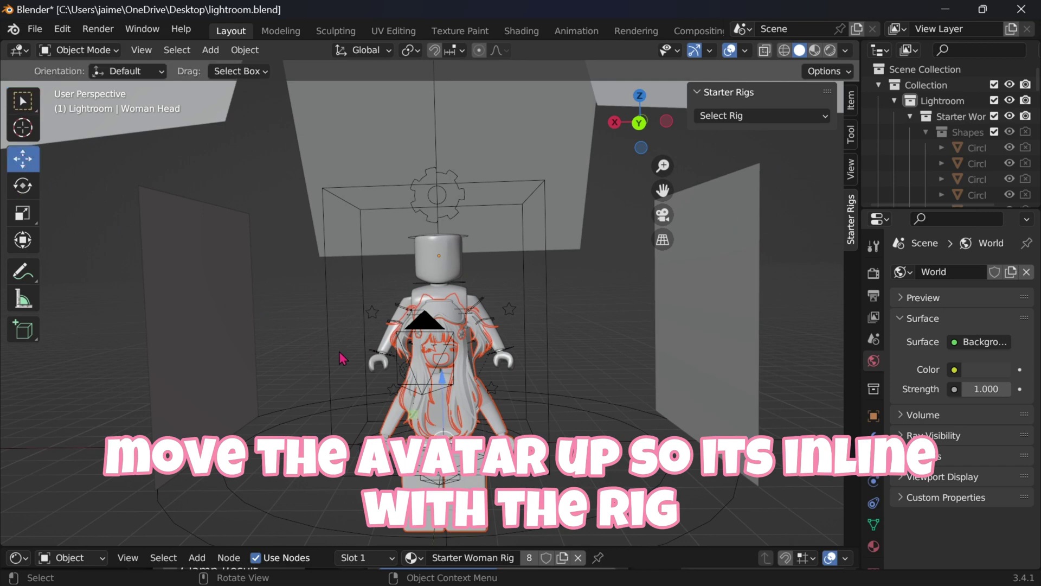
drag(442, 380, 440, 296)
mouse_move(640, 122)
mouse_down()
mouse_move(802, 126)
mouse_move(632, 122)
mouse_up()
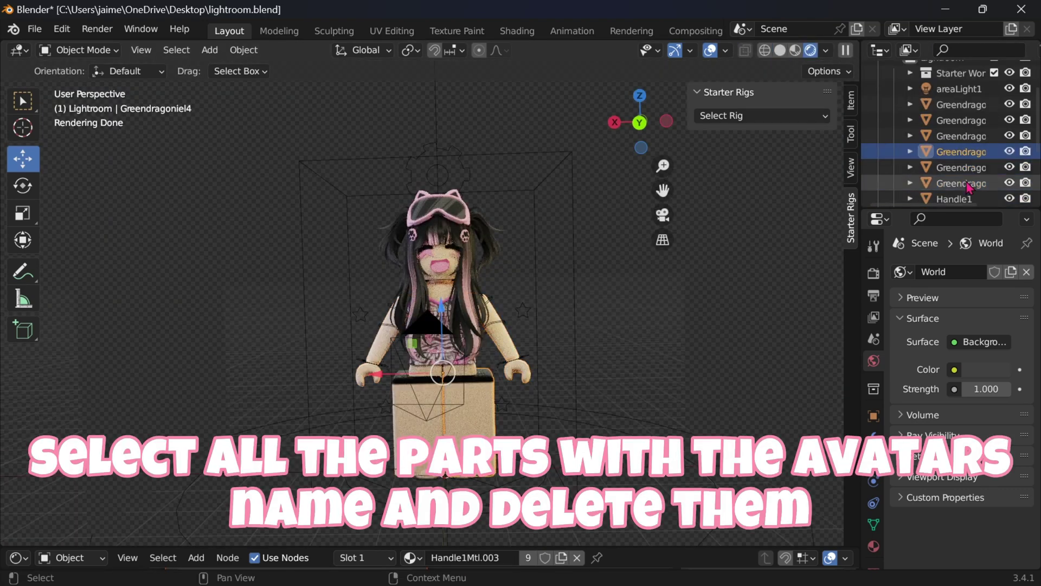
- Delete the imported avatar's body parts, from the first Greendragoniel mesh through Greendragoniel5
click(962, 182)
click(963, 167)
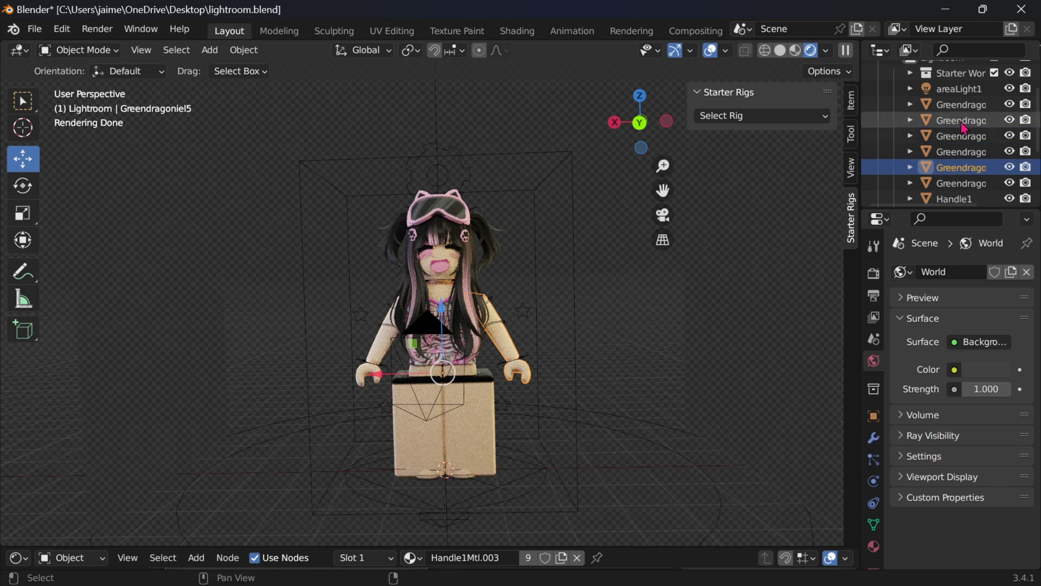
shift+click(958, 105)
key(Delete)
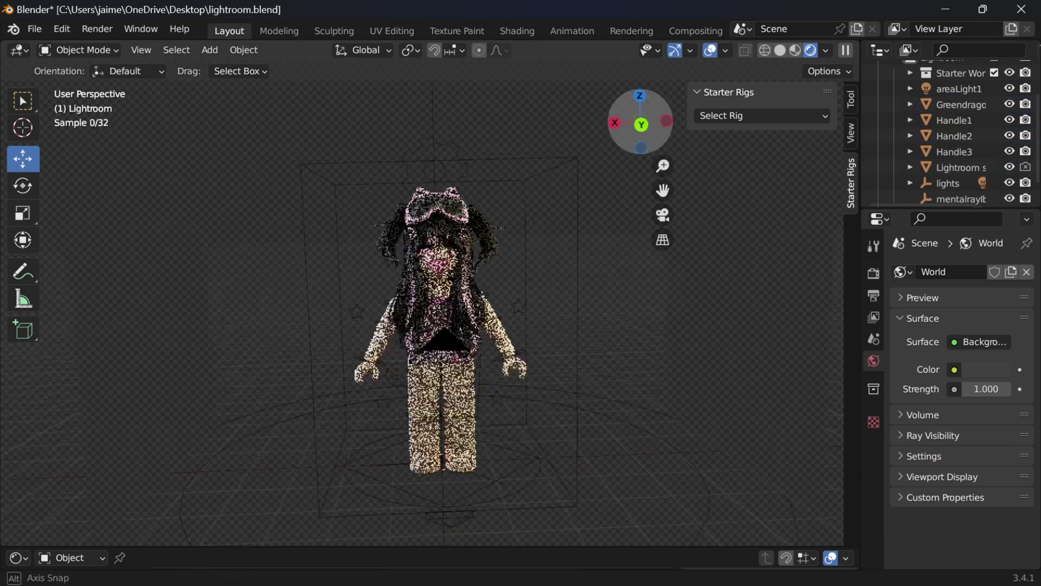
- Switch the viewport from Rendered back to Solid shading
click(780, 50)
click(812, 51)
click(800, 49)
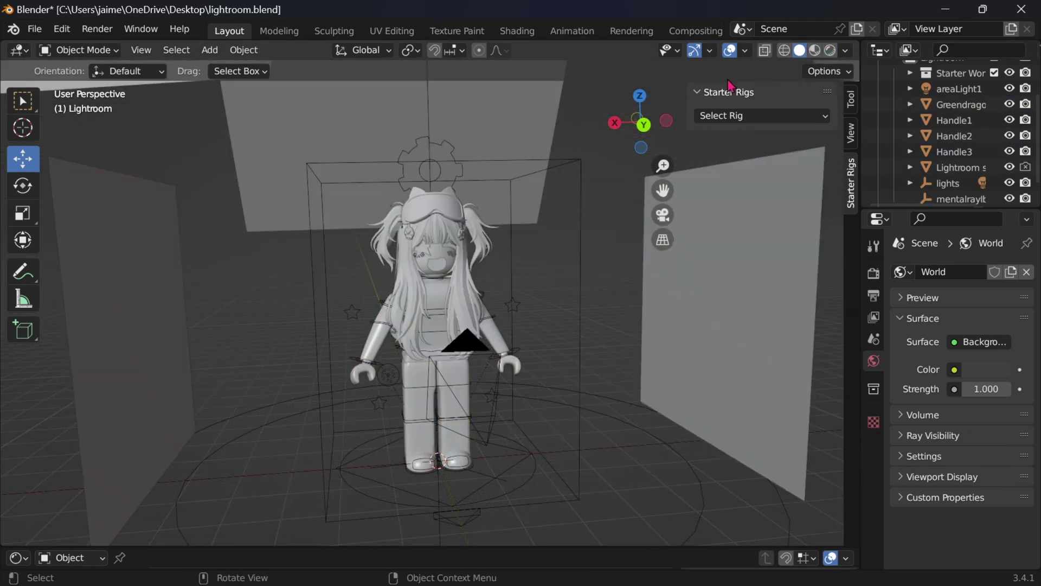
- Select the Starter Woman Rig armature by the gear shape above the avatar's head and switch to Pose Mode
mouse_move(645, 129)
mouse_down()
mouse_move(632, 128)
mouse_move(648, 132)
mouse_up()
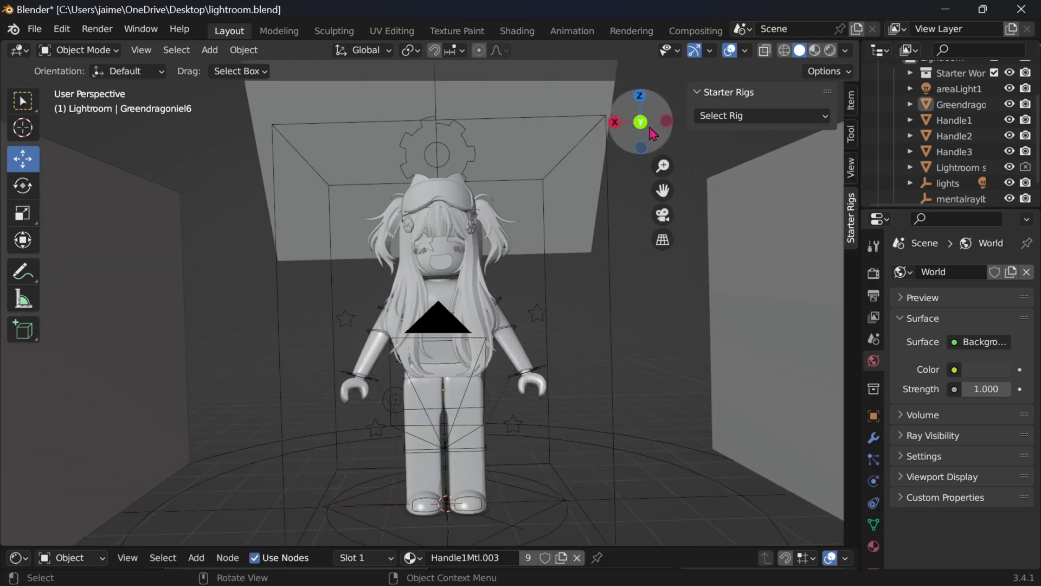
drag(648, 130, 649, 144)
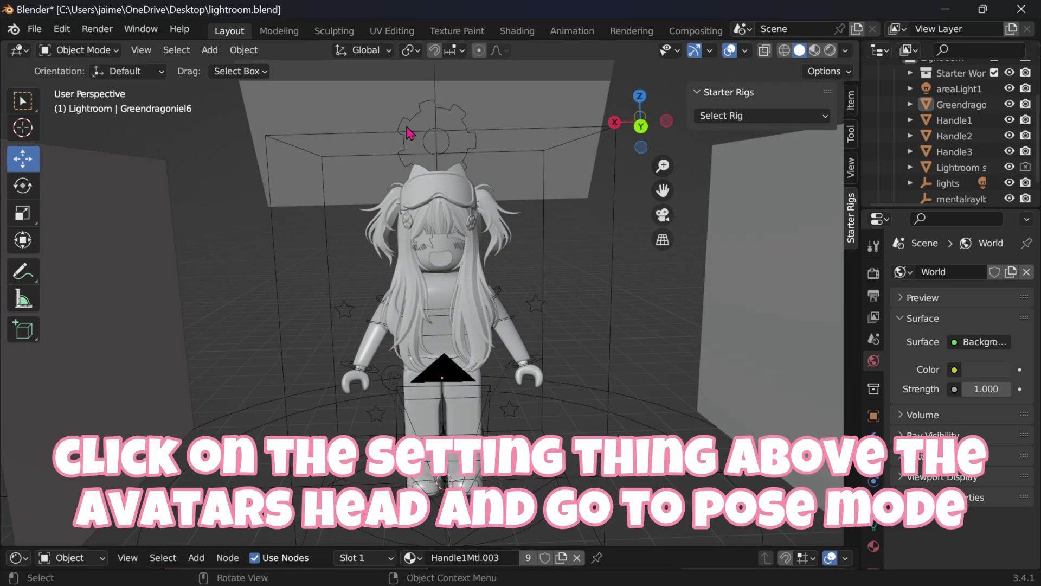
click(408, 132)
click(99, 52)
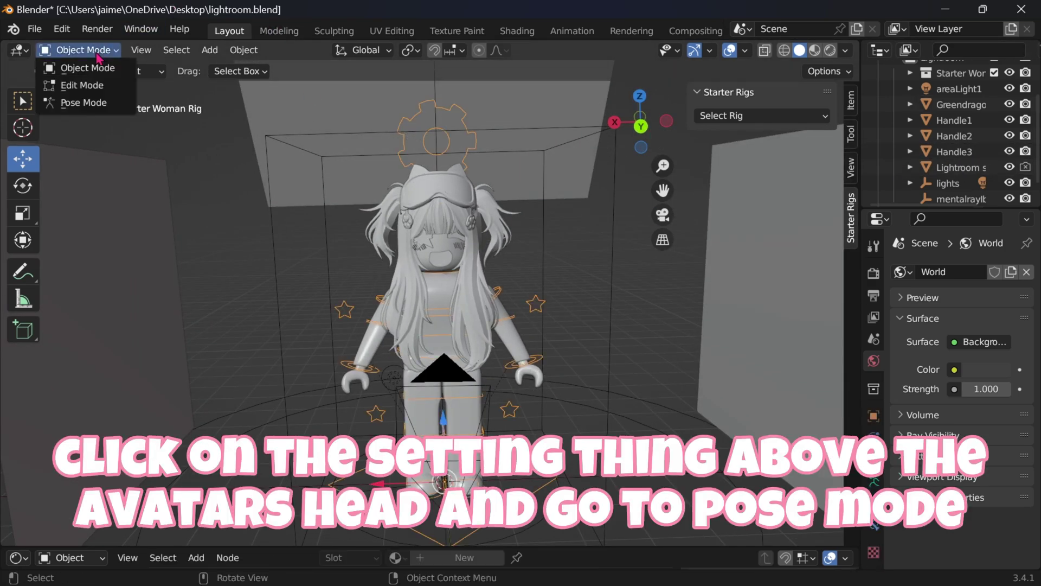
click(86, 102)
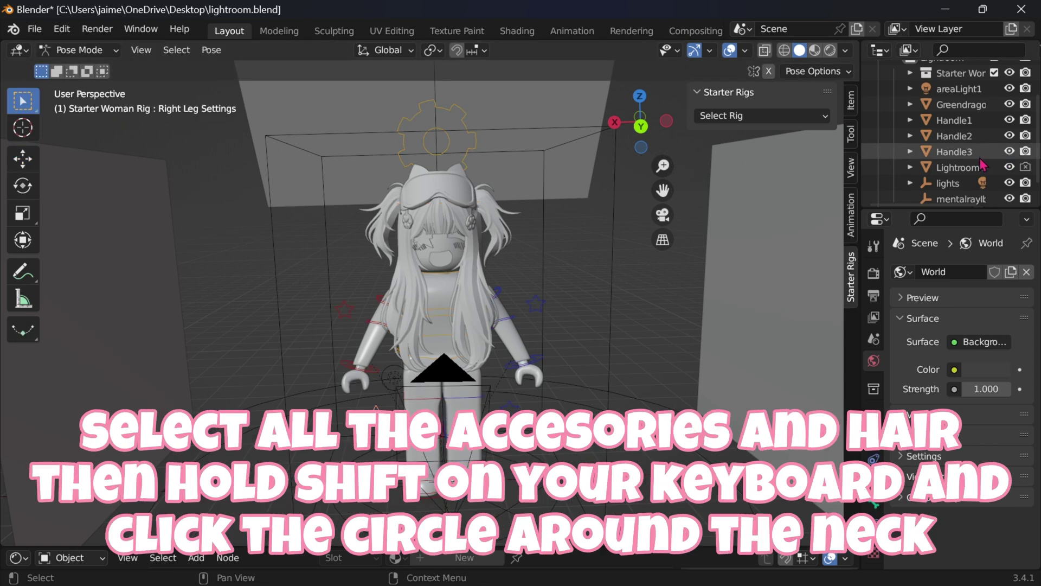
- Parent Handle1, Handle2, Handle3 and the remaining Greendragoniel mesh to the rig's Head bone with the Bone option
ctrl+click(984, 136)
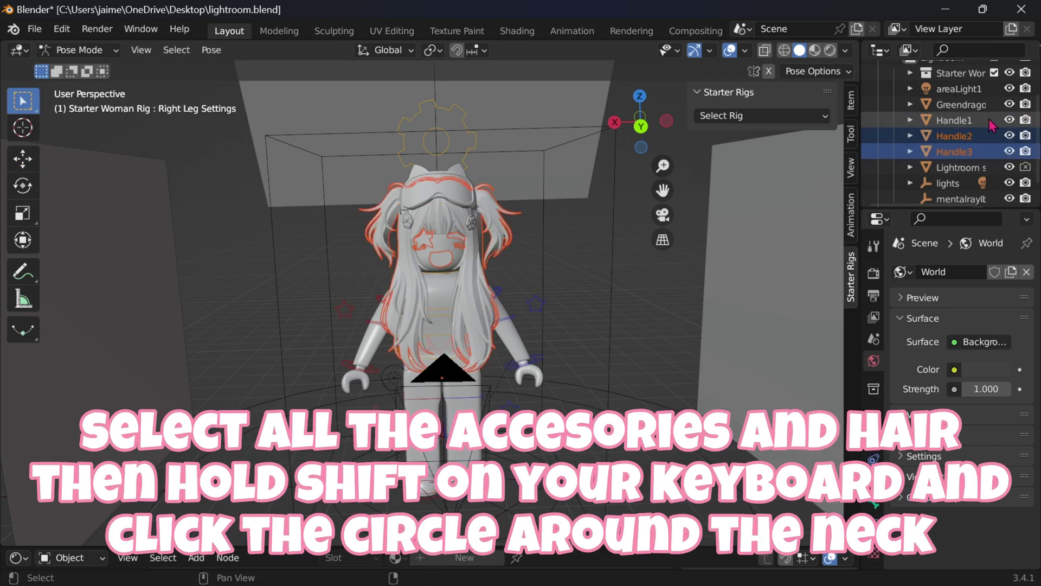
ctrl+click(970, 121)
ctrl+click(960, 105)
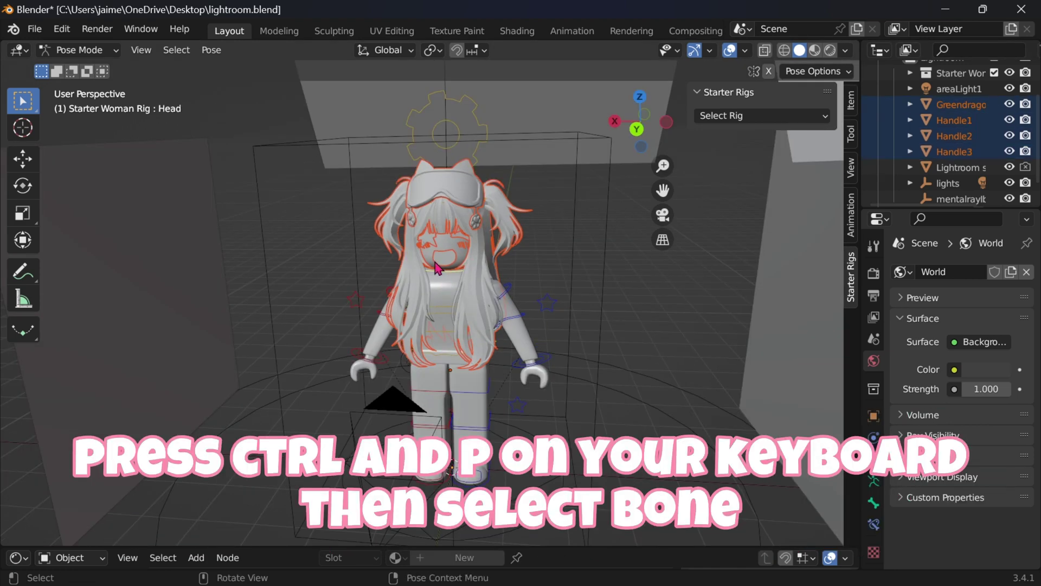
key(ctrl+p)
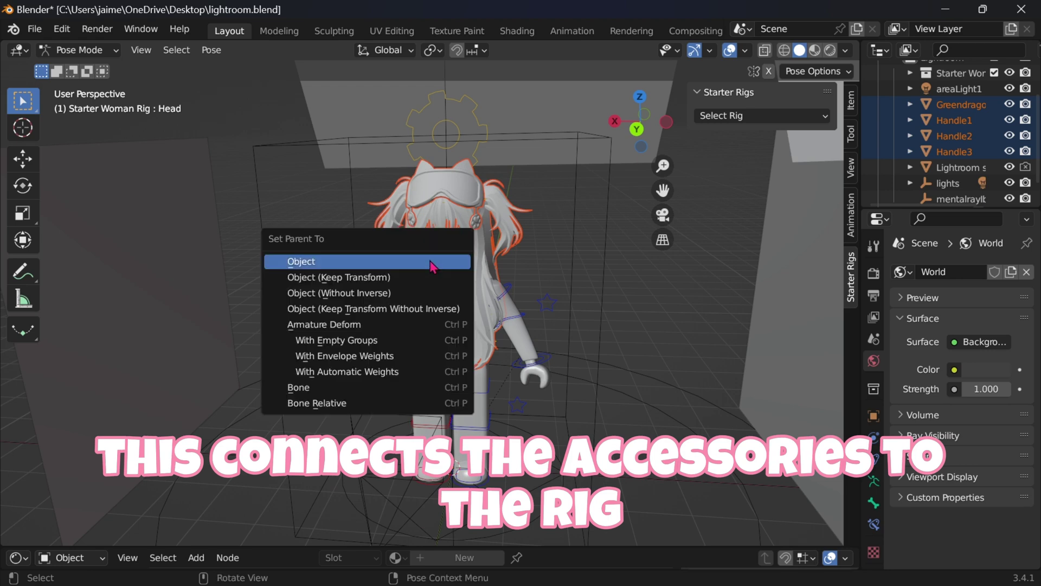
click(363, 387)
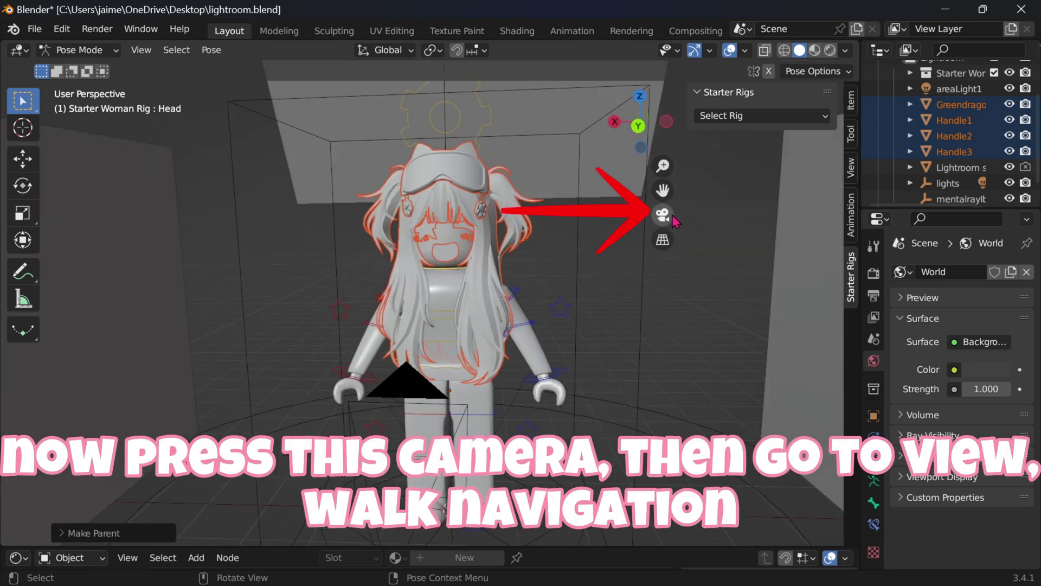
- Look through the camera and reposition it closer with Walk Navigation so it frames the avatar's head and upper body
click(671, 217)
click(141, 50)
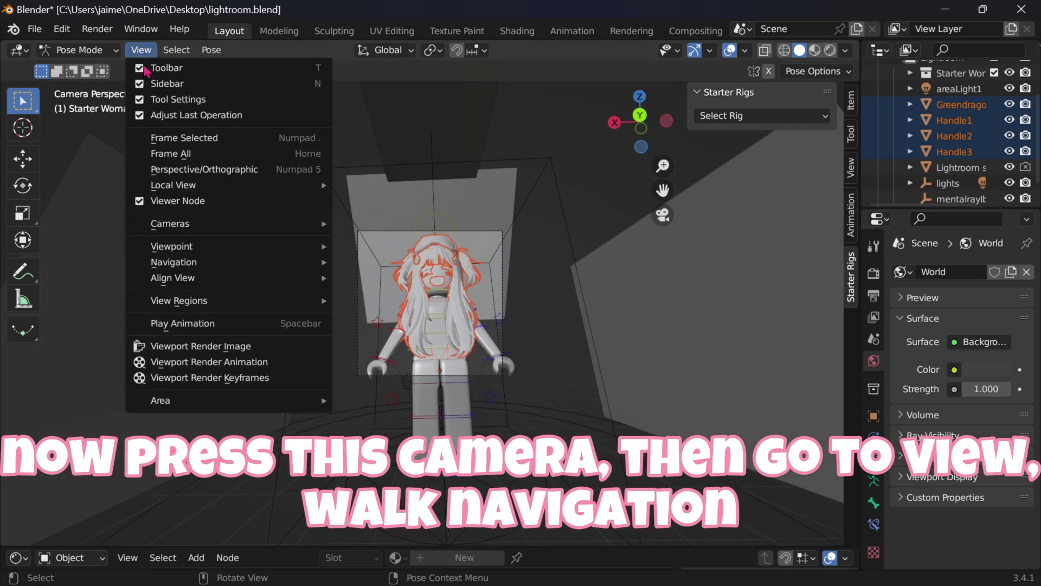
mouse_move(177, 270)
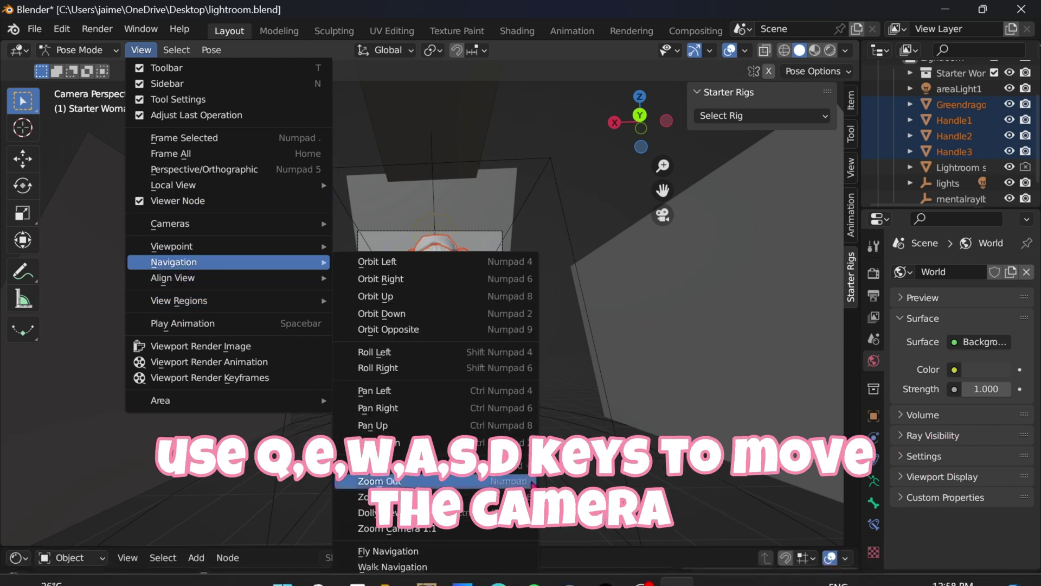
click(393, 567)
key(w)
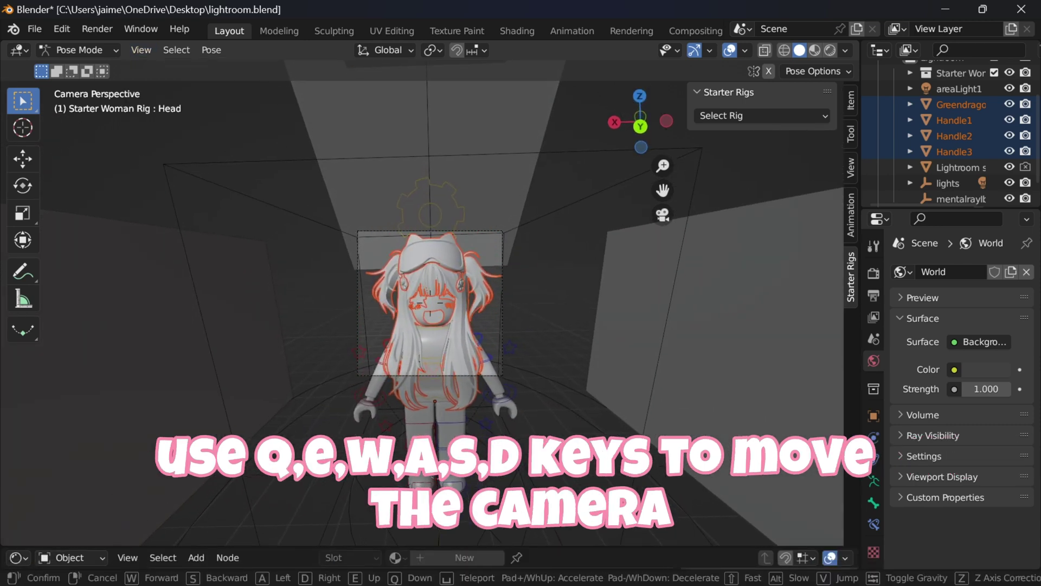
key(e)
key(s)
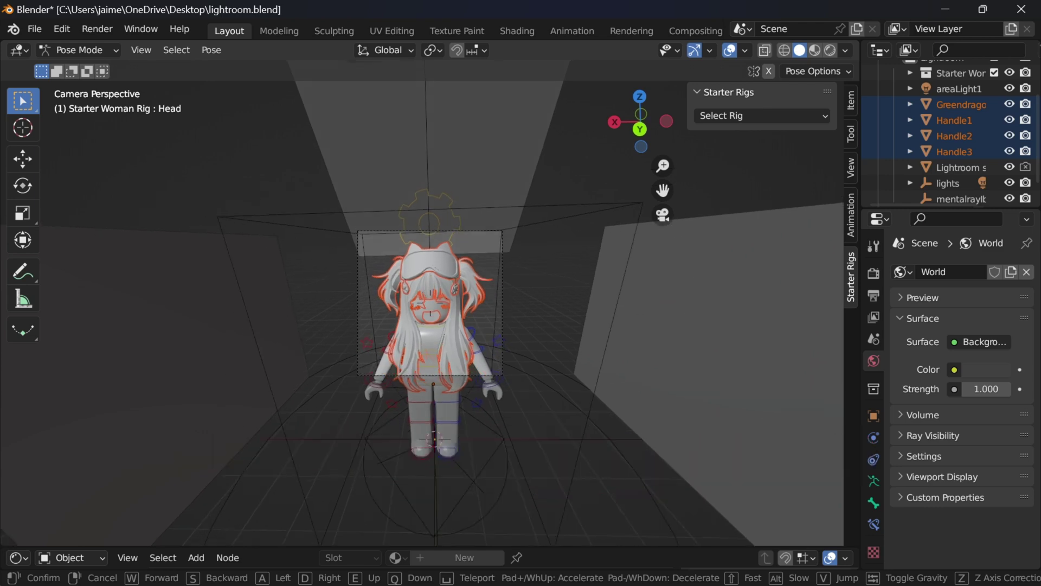
click(733, 335)
- Rotate the avatar's right upper arm and forearm so the right hand is raised beside its face
click(960, 104)
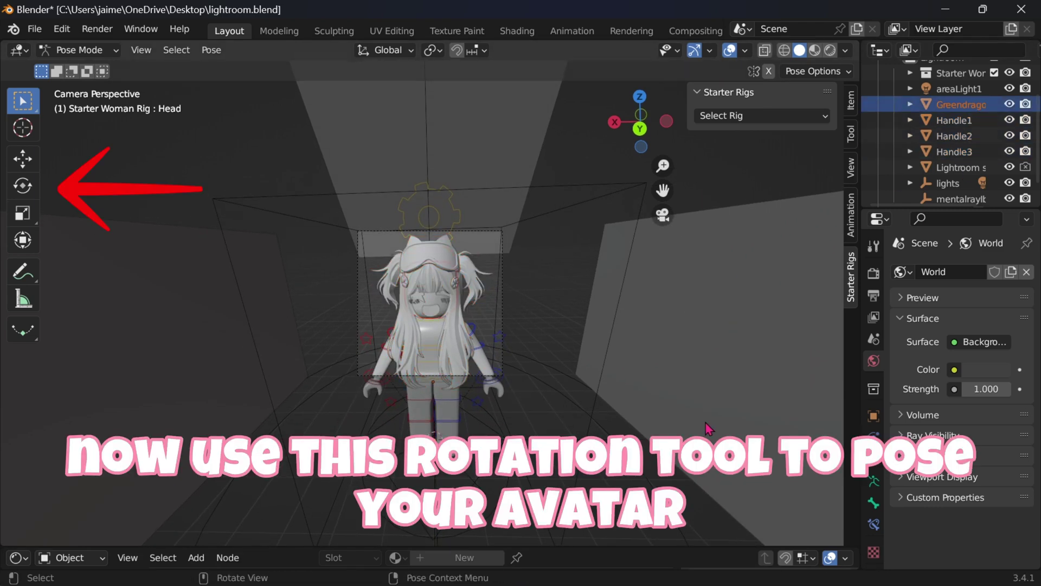
click(23, 186)
drag(432, 330, 388, 338)
click(386, 346)
click(380, 365)
drag(417, 329, 435, 276)
click(386, 347)
drag(441, 326, 439, 319)
- Rotate the avatar's left arm bones so the left hand is raised beside the face, mirroring the right hand
click(477, 343)
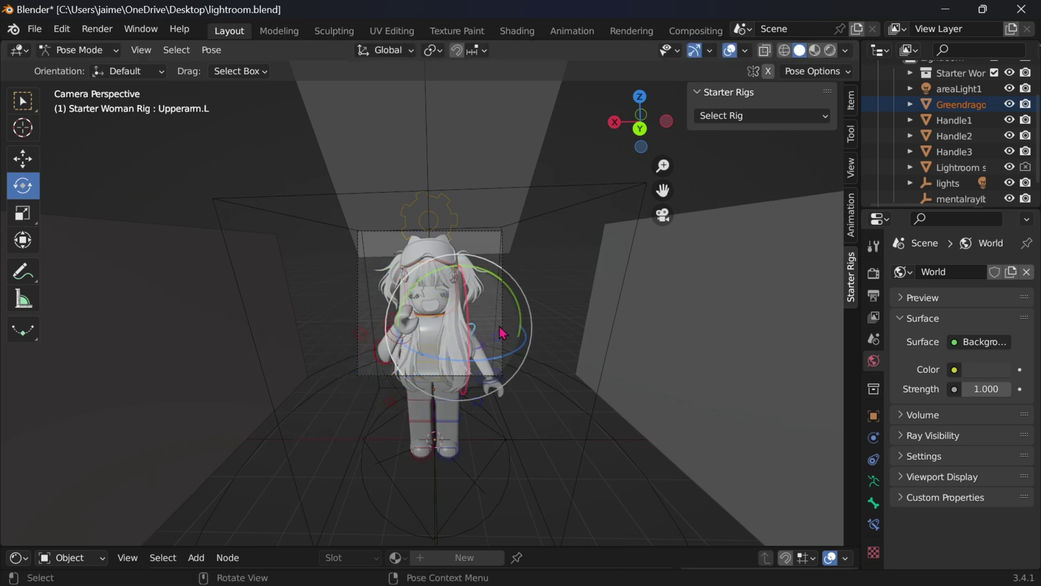
drag(499, 331, 497, 336)
click(485, 363)
drag(492, 348, 479, 337)
click(474, 333)
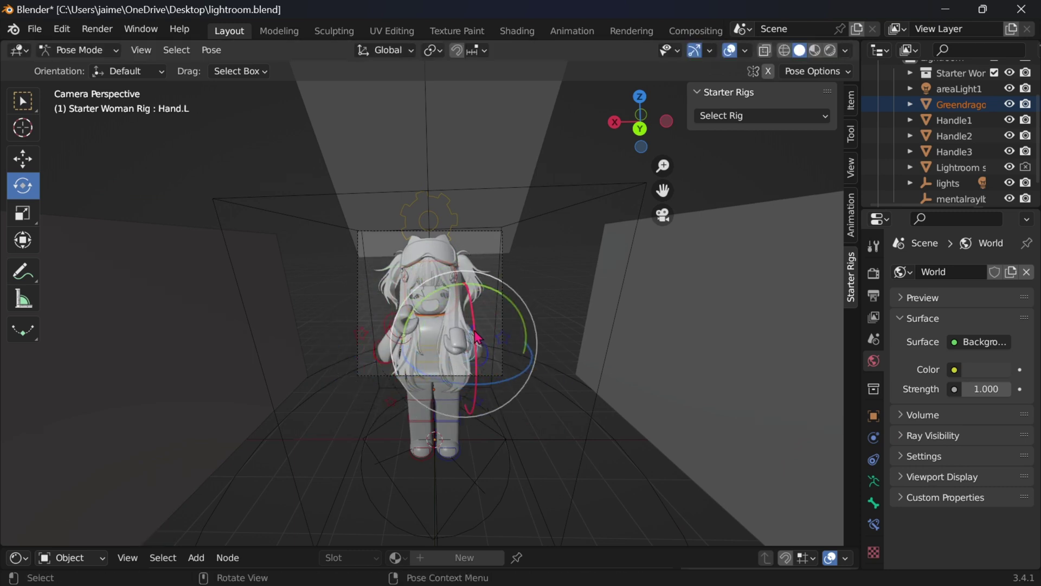
click(472, 328)
drag(483, 353, 492, 320)
- Preview the pose in Rendered shading, restore Solid shading and return to Object Mode
click(829, 50)
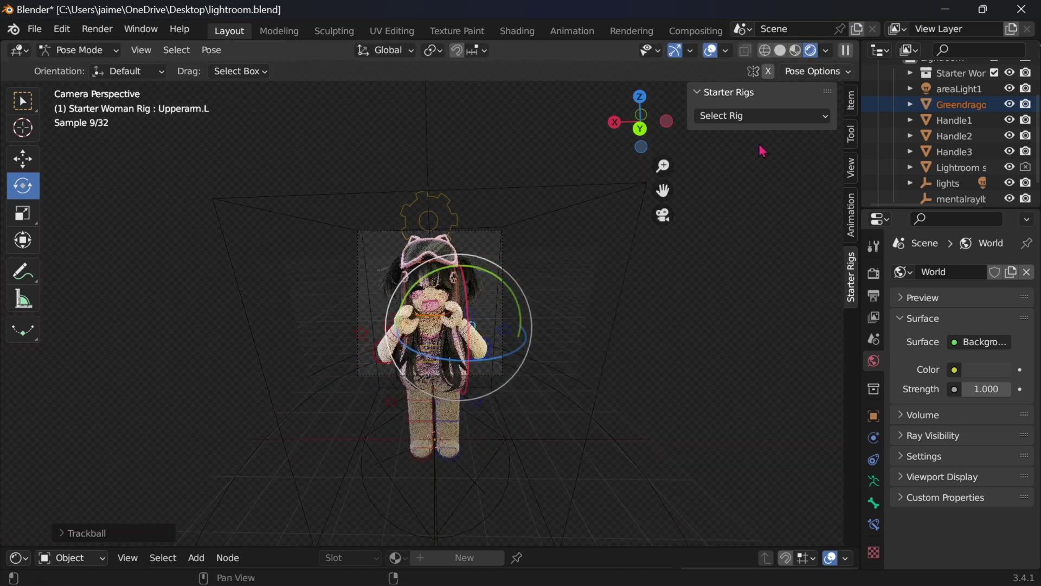
click(781, 52)
click(98, 51)
click(87, 68)
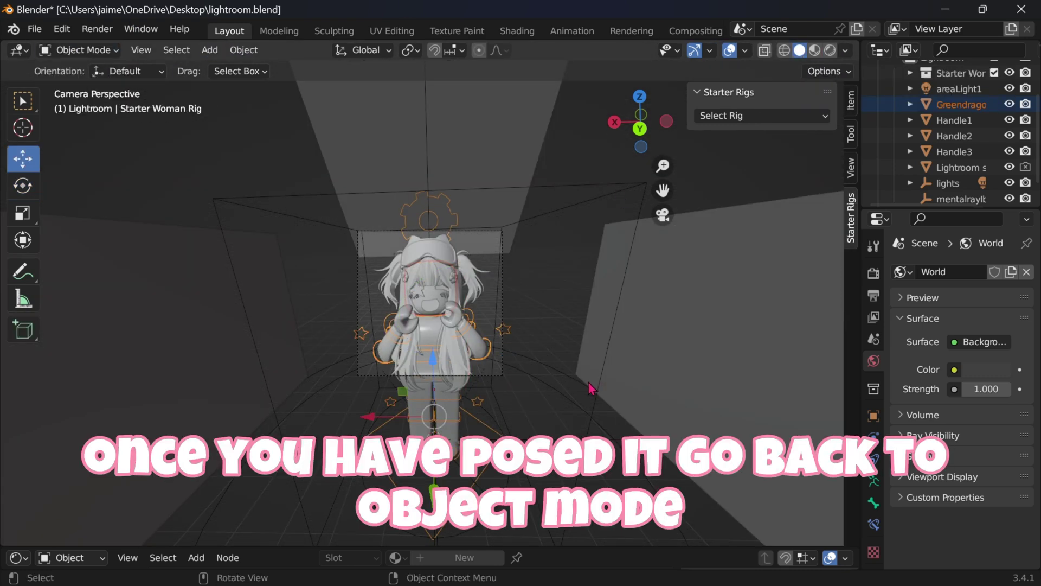
click(628, 403)
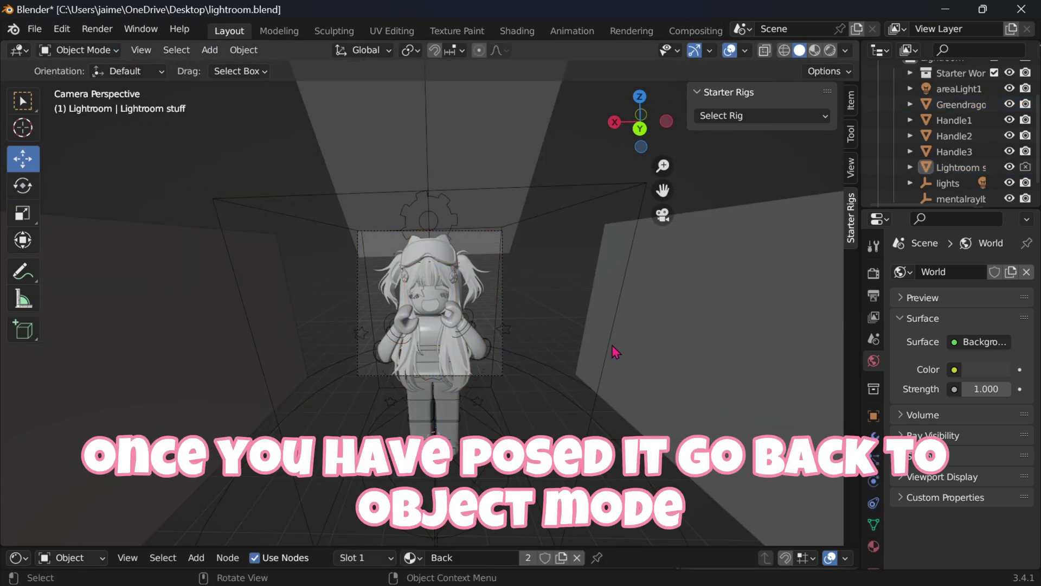
- Render the posed avatar as a still image without gloss and inspect it
click(110, 30)
click(118, 43)
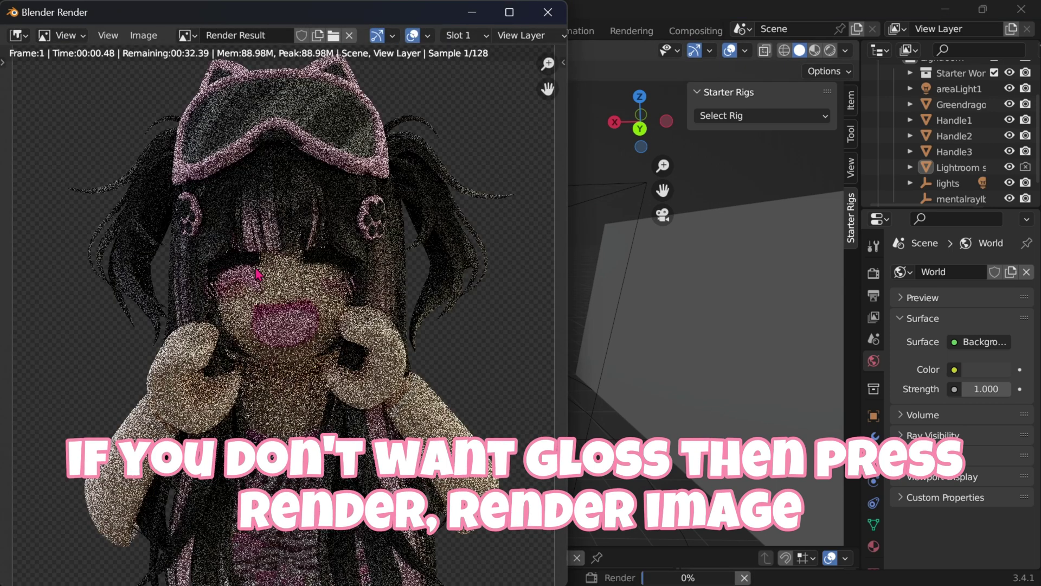
scroll(257, 274, down, 3)
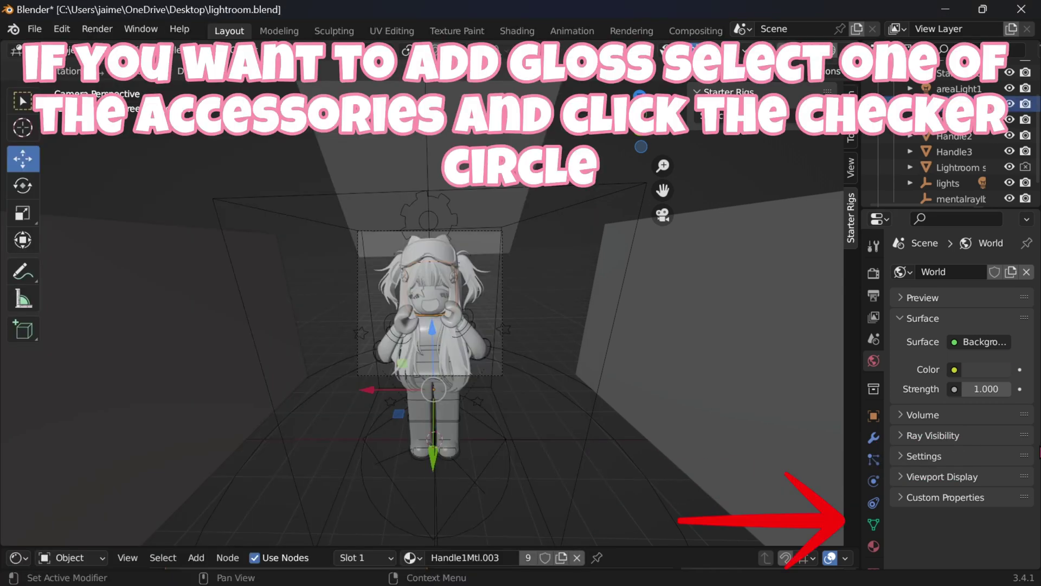
- Set the Greendragoniel6 accessory material's Metallic to 0.5 and Roughness to 0.1 for a glossy look
scroll(868, 458, down, 1)
click(874, 525)
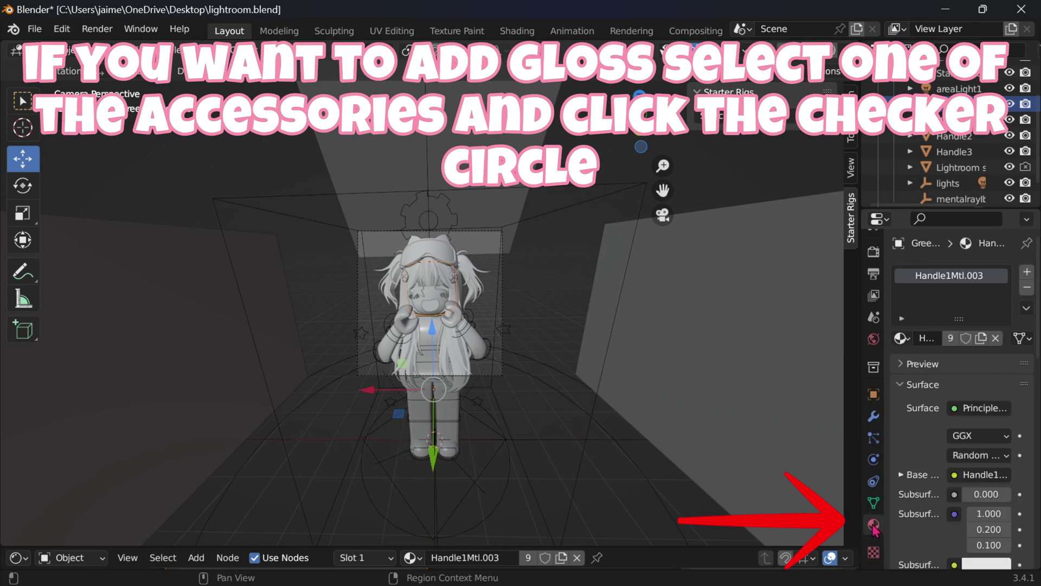
scroll(966, 391, down, 10)
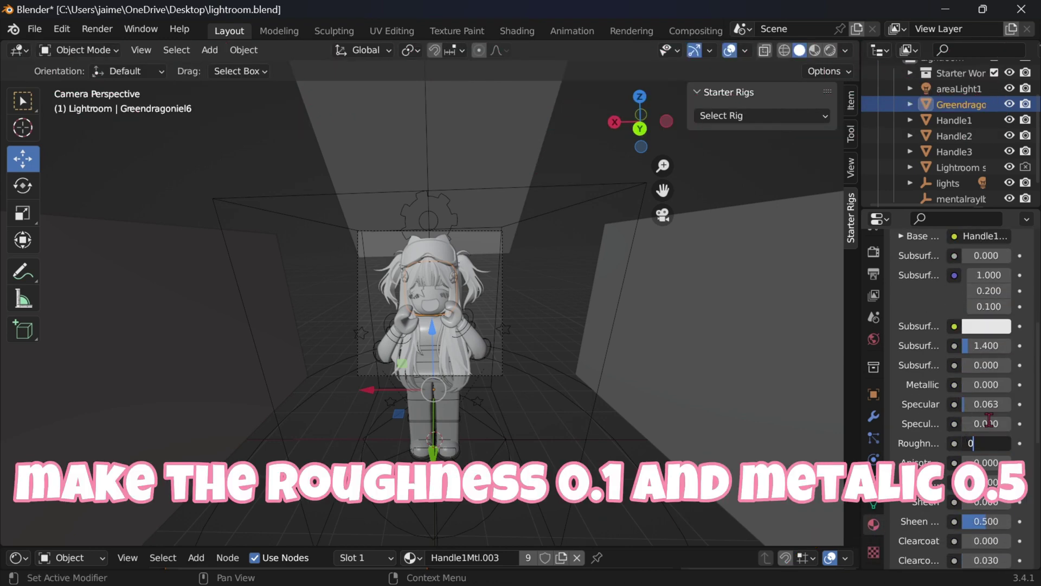
text(5)
key(Return)
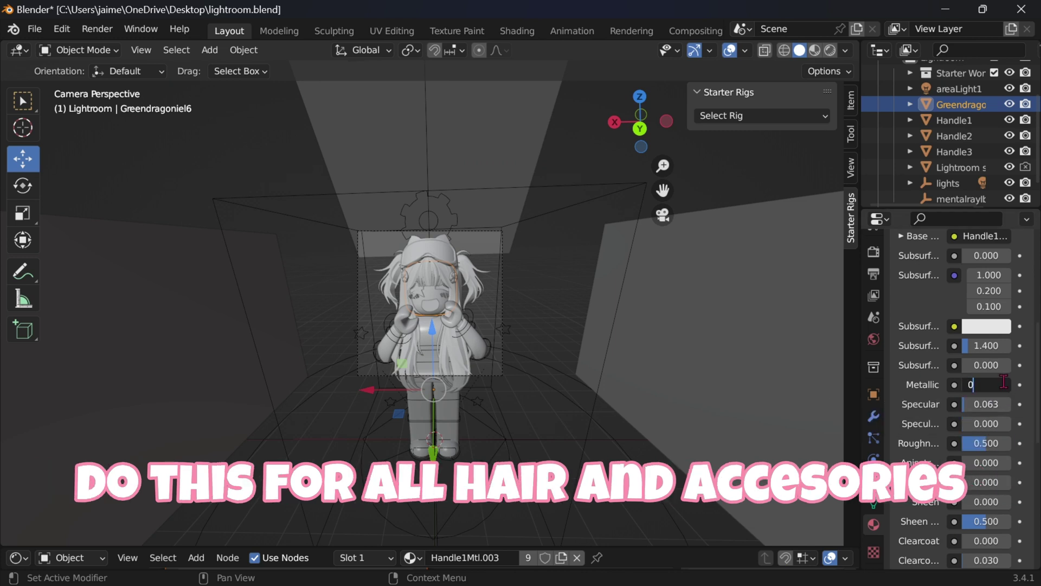
key(Return)
click(986, 443)
text(0.21)
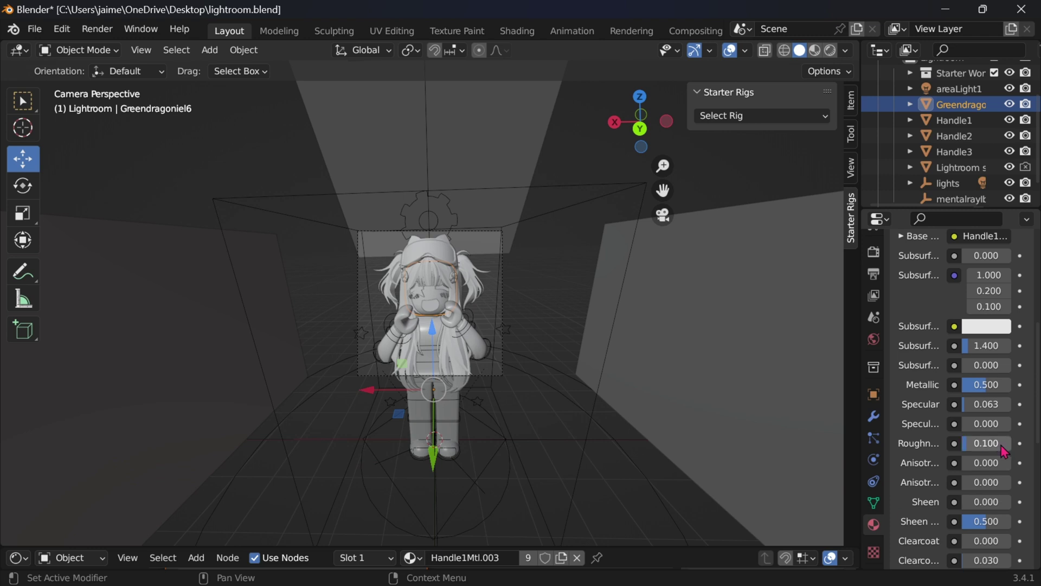
- Check the Metallic and Roughness values on the Handle1, Handle2 and Handle3 accessories
click(955, 120)
shift+click(949, 152)
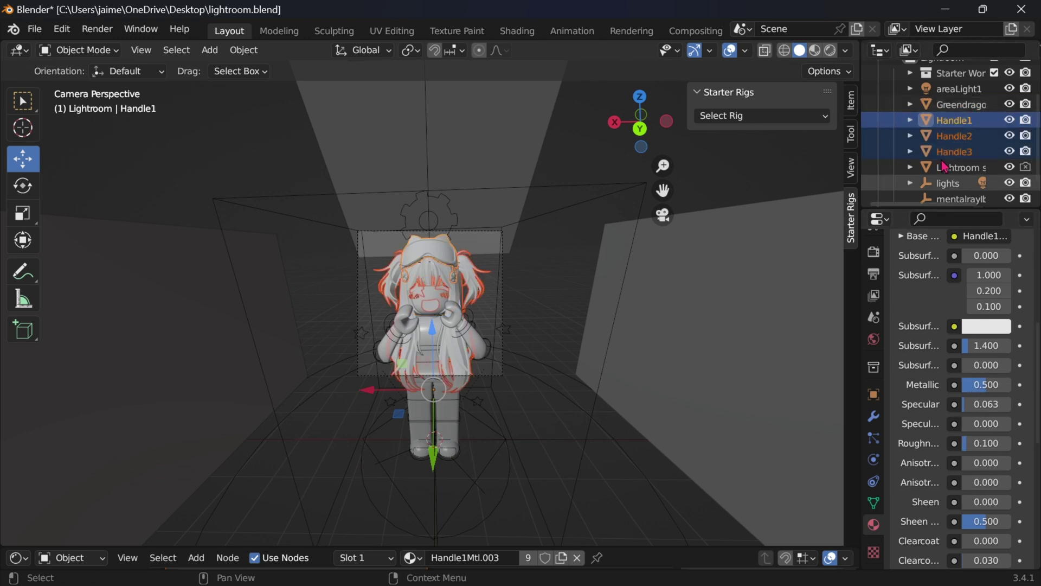
click(959, 136)
click(970, 152)
- Set Roughness to 0.1 and Metallic to 0.5 in the Starter Woman Rig material of the avatar's left arm
click(458, 310)
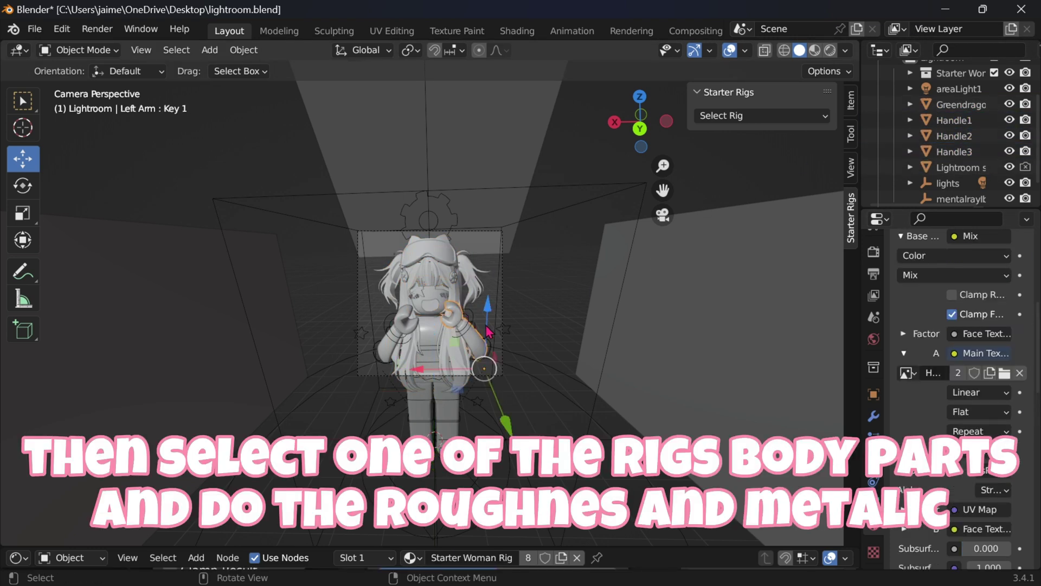
scroll(927, 418, down, 7)
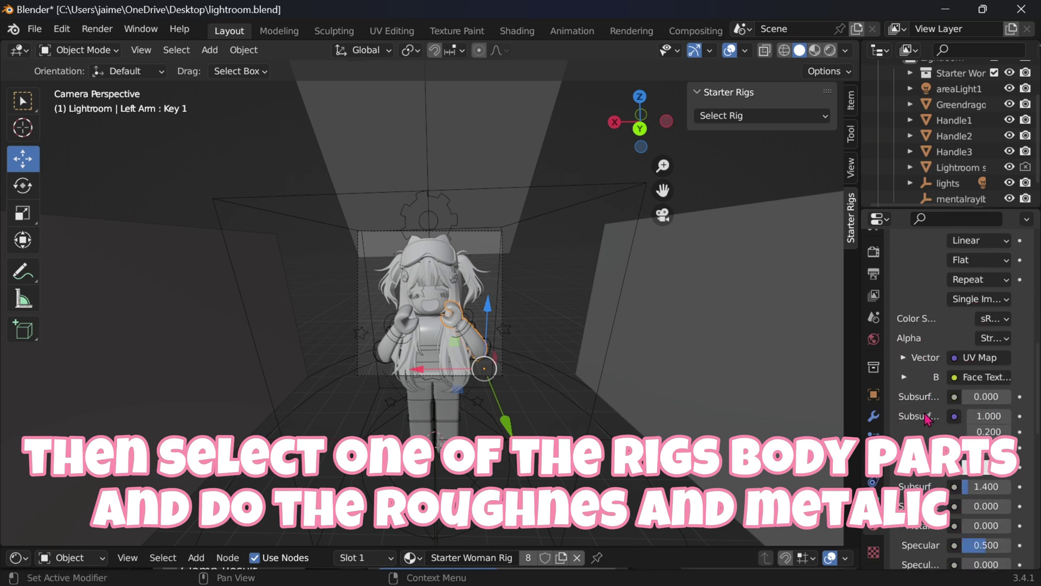
scroll(927, 418, down, 7)
click(980, 429)
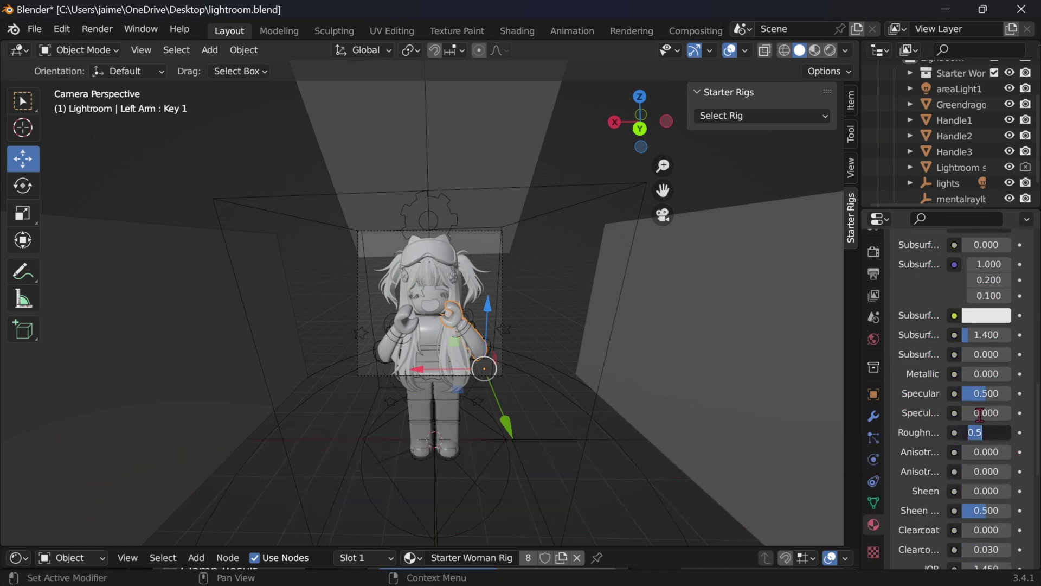
text(0.1)
key(Return)
click(986, 373)
text(0.5)
key(Return)
- Switch the viewport to Rendered shading and render the glossy avatar as a still image
click(830, 50)
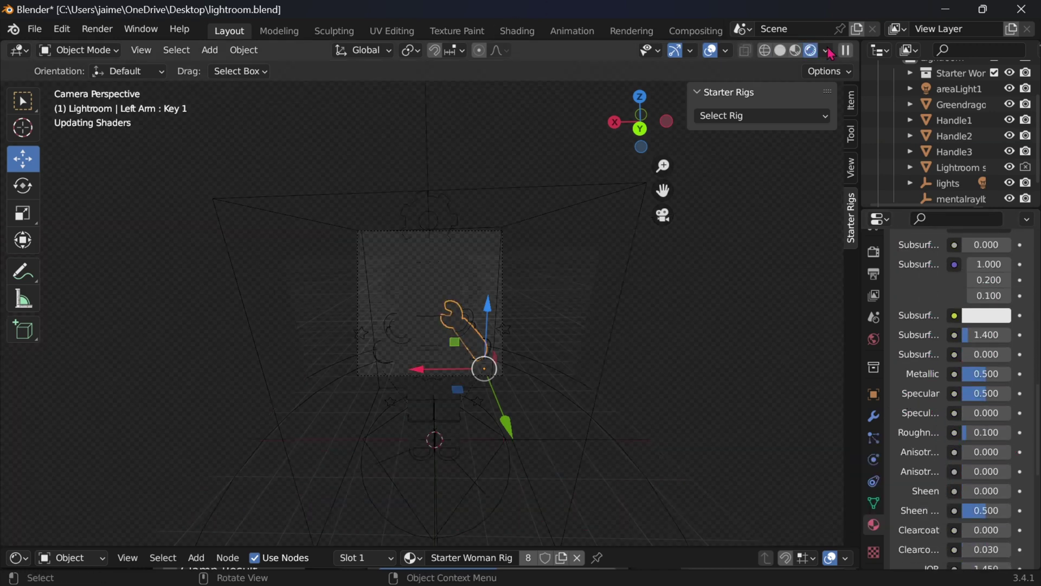
click(97, 29)
click(100, 42)
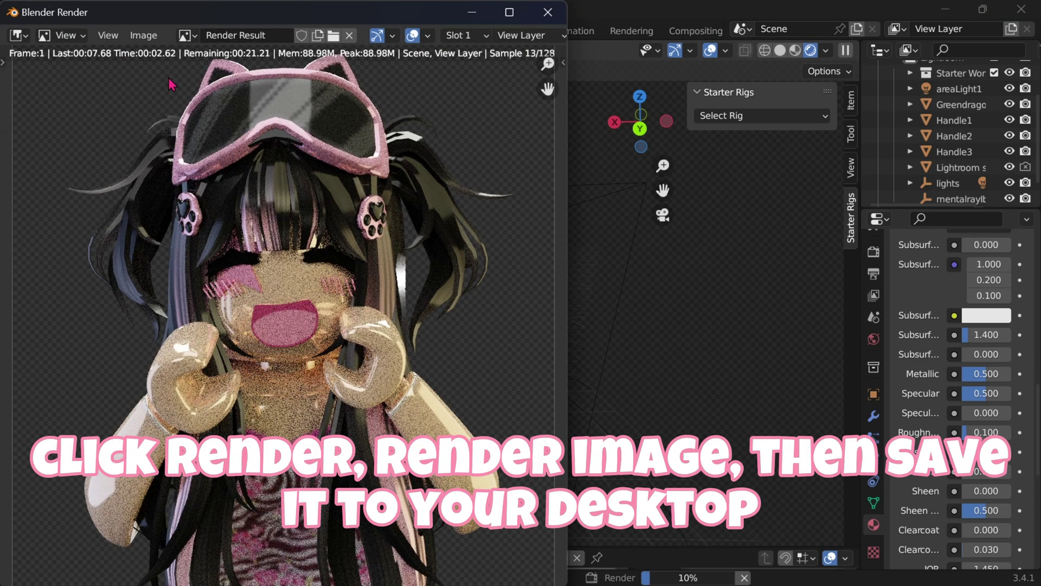
scroll(303, 228, down, 5)
scroll(314, 231, up, 2)
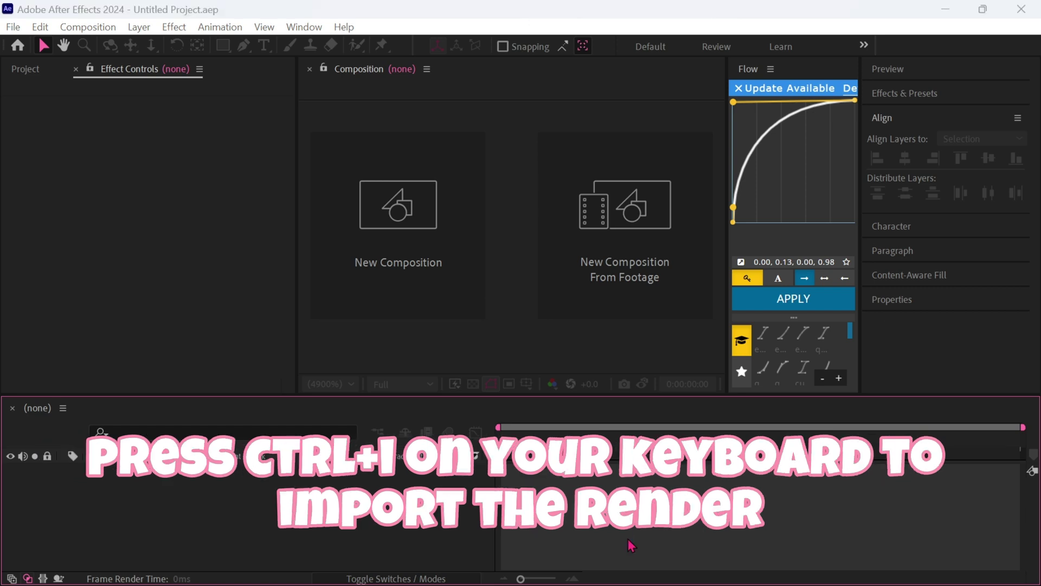
- In After Effects, import the saved render green png.png and create a composition from it
key(ctrl+i)
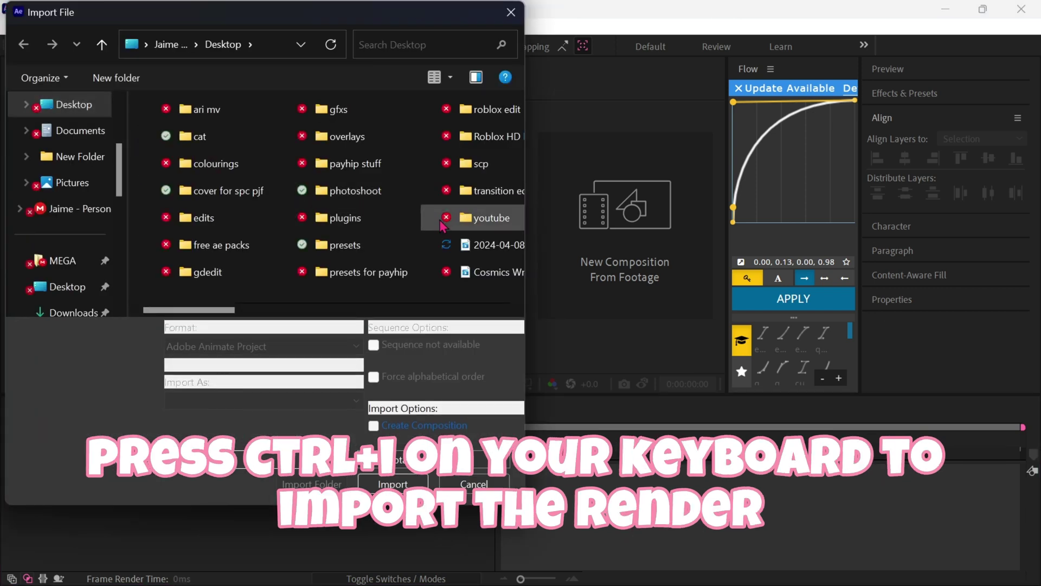
click(502, 270)
click(499, 217)
click(357, 163)
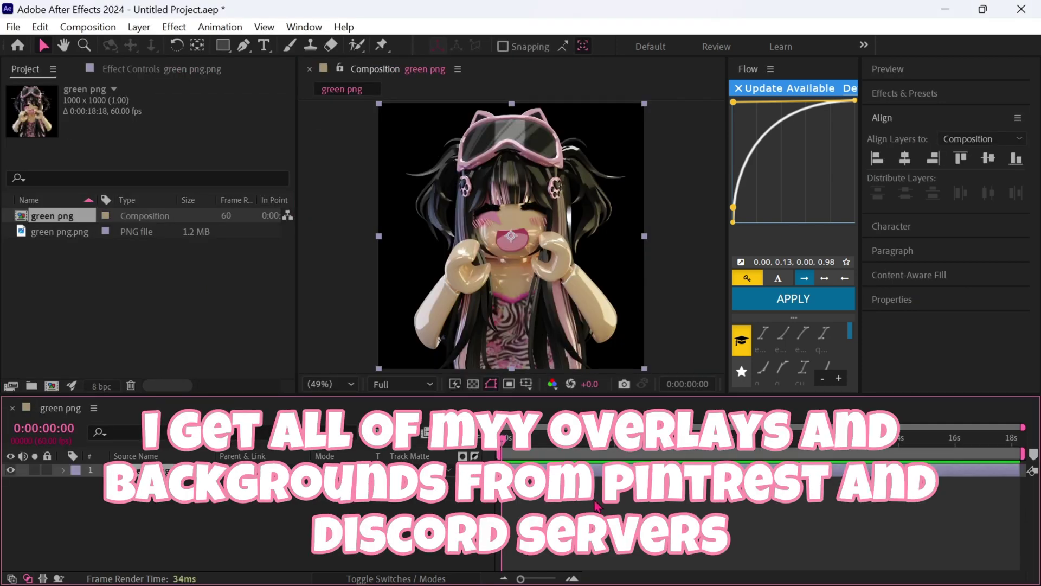
- Import the clovers background image from the backgrounds folder inside gfxs
key(ctrl+i)
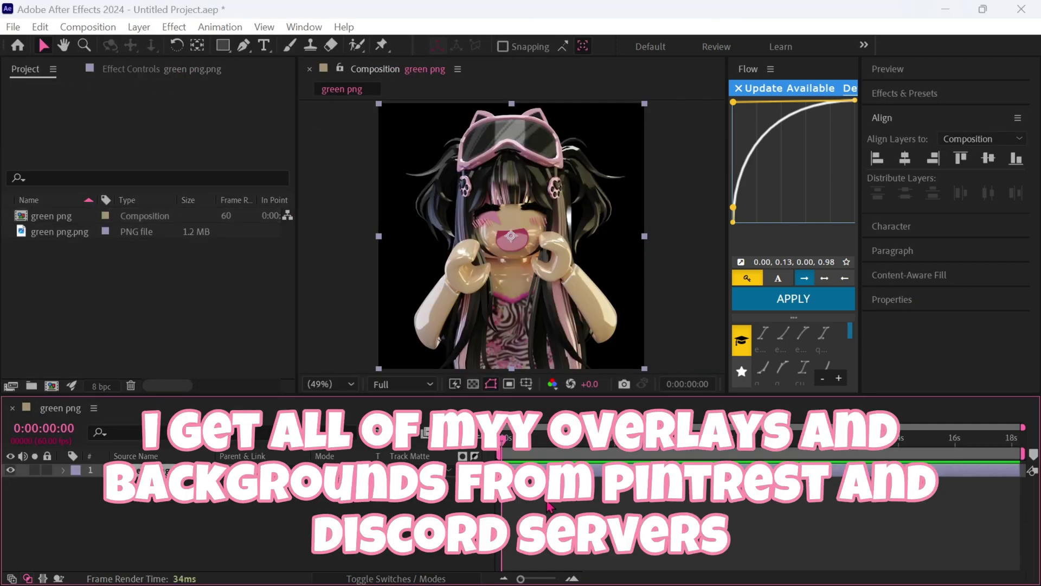
double_click(328, 114)
click(219, 161)
double_click(217, 156)
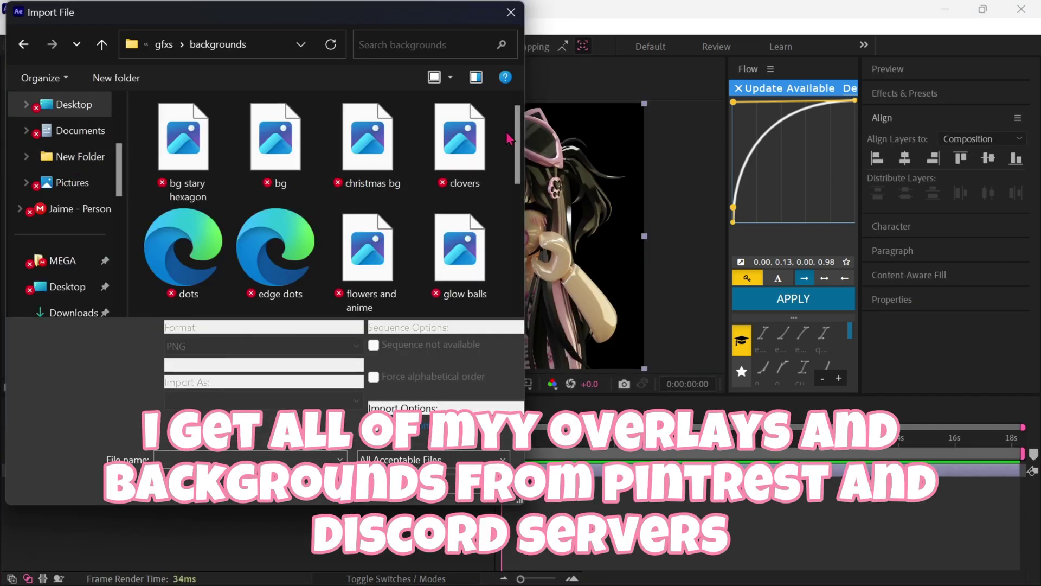
scroll(508, 135, down, 6)
scroll(508, 135, up, 6)
double_click(478, 155)
- Place clovers.jpg beneath the render layer and set its scale to 259%
drag(45, 215, 474, 484)
key(s)
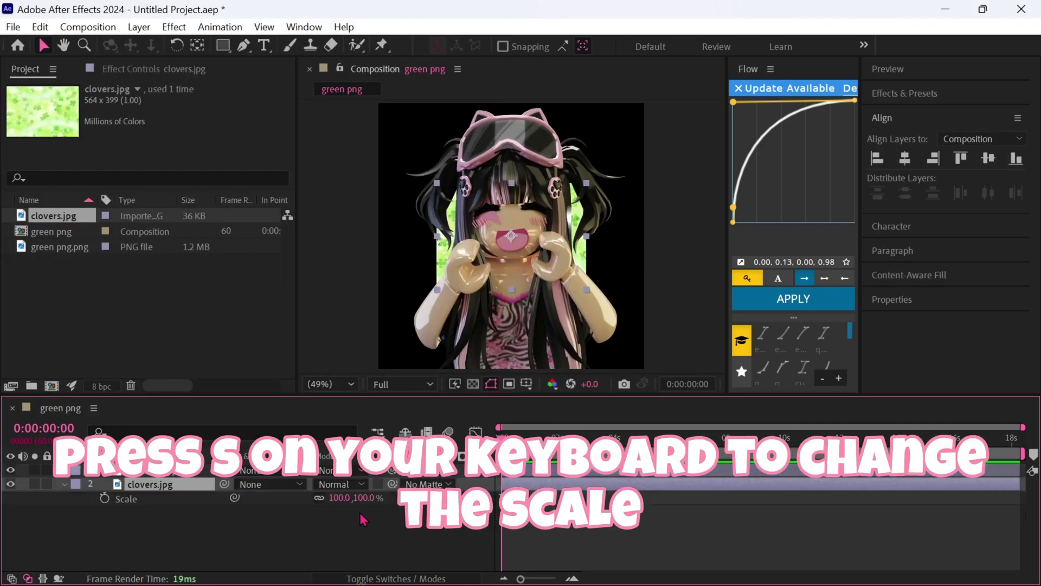
drag(342, 498, 445, 471)
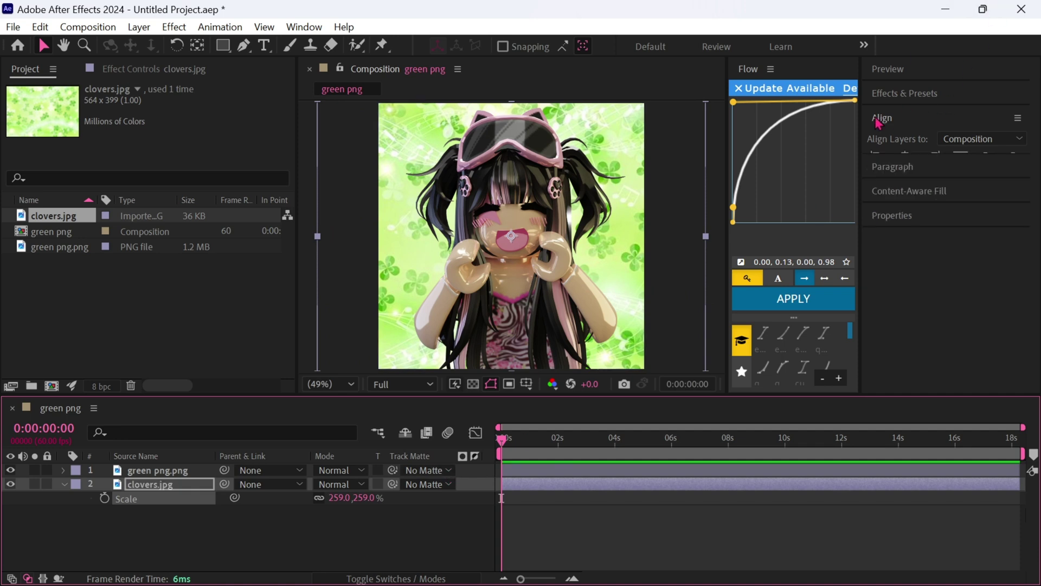
- Apply Hue/Saturation to the clovers layer with Master Hue -114°, Master Saturation -8 and Master Lightness 11
click(903, 93)
click(943, 114)
text(hue)
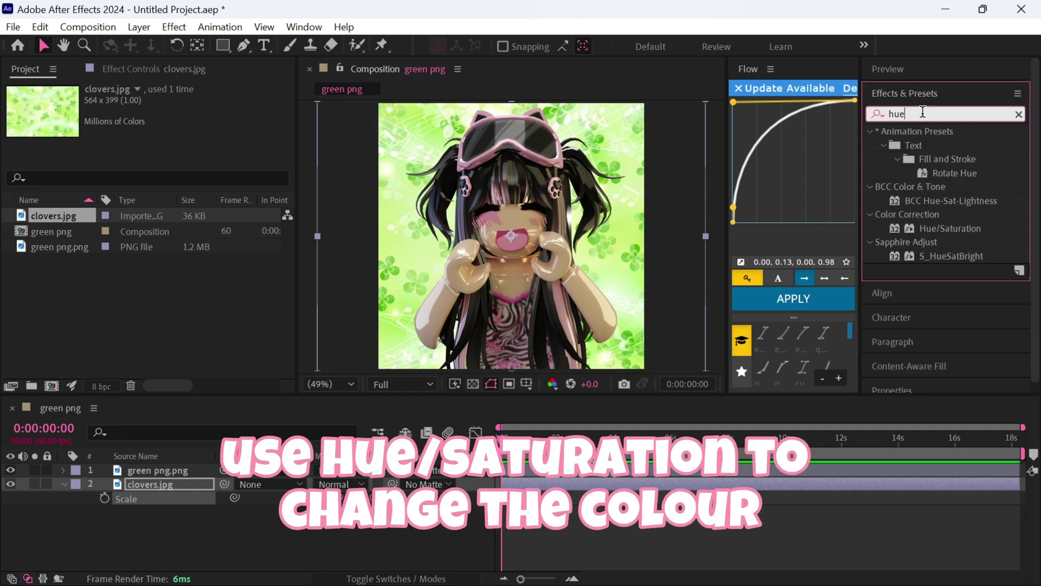
drag(950, 228, 608, 486)
drag(175, 204, 146, 214)
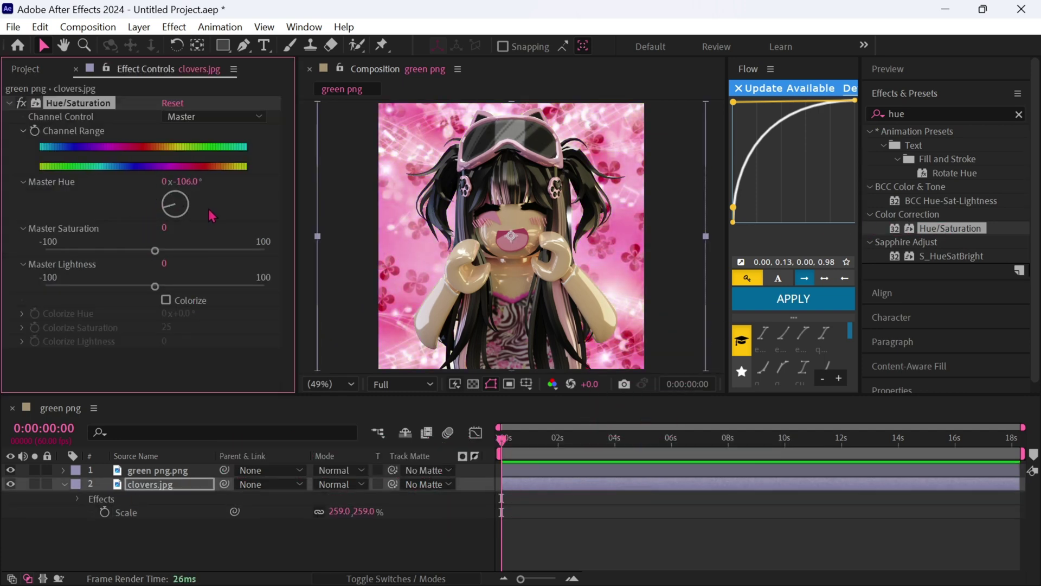
drag(183, 183, 157, 228)
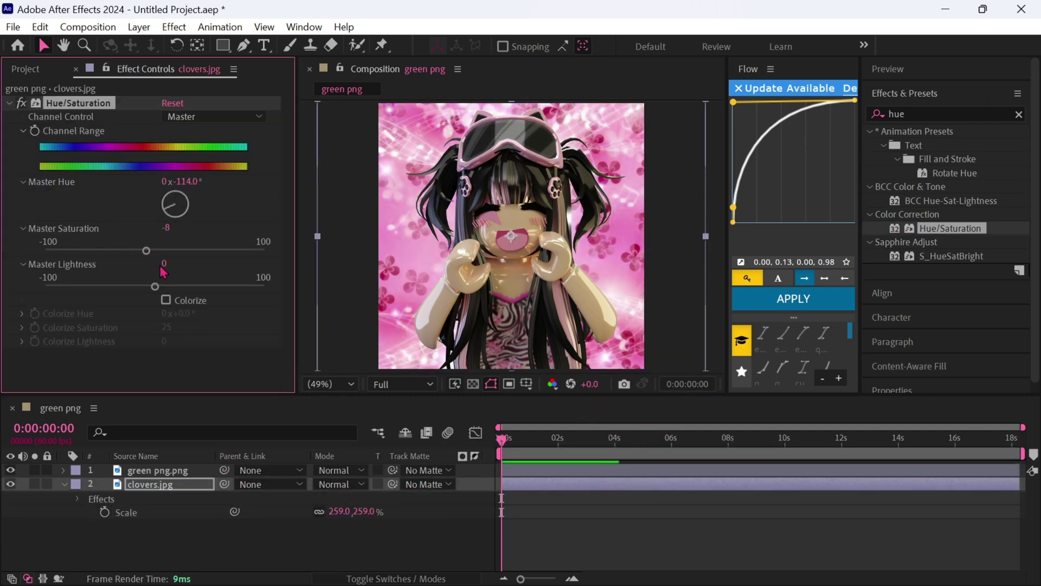
drag(163, 264, 175, 264)
- Add a Gradient Ramp to the clovers layer, running from white to pink, blended 43% with the original
click(971, 113)
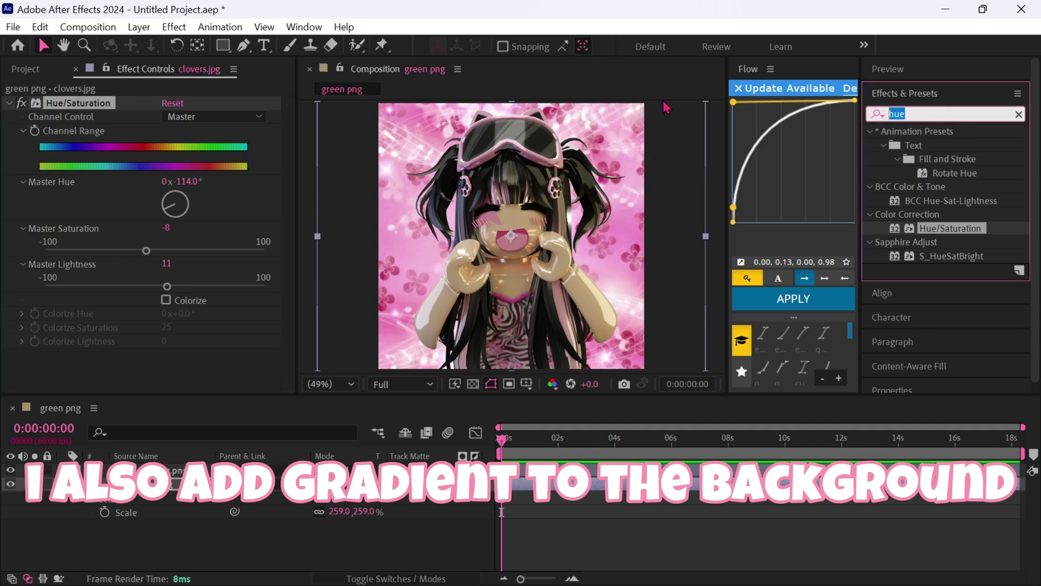
text(gradient)
drag(949, 200, 196, 368)
click(170, 330)
click(709, 302)
click(950, 277)
click(573, 487)
key(u)
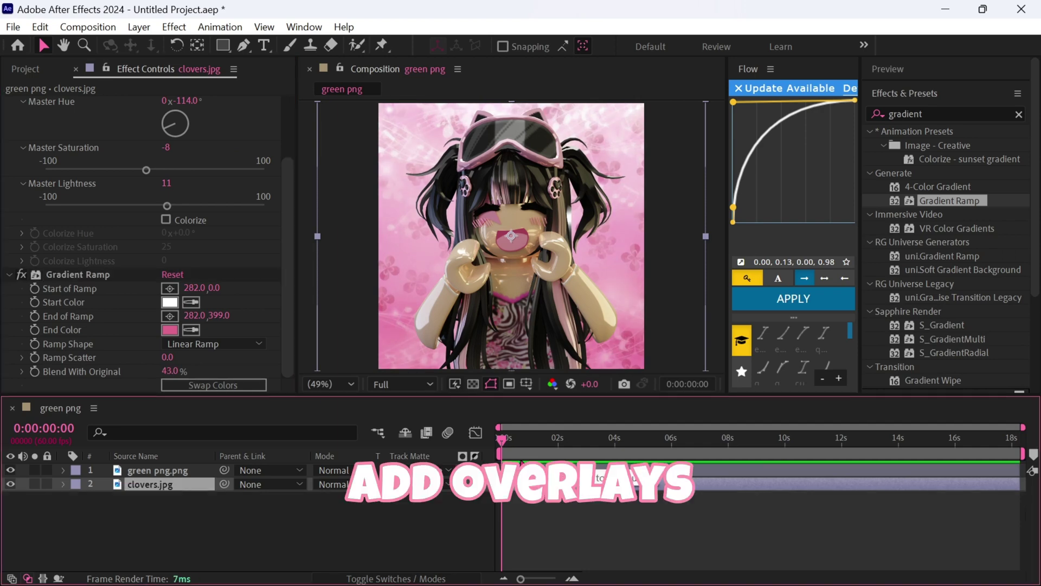
- Import star border_00000.jpg from the backgrounds folder and place it between the render and clovers layers
key(ctrl+i)
scroll(275, 217, down, 5)
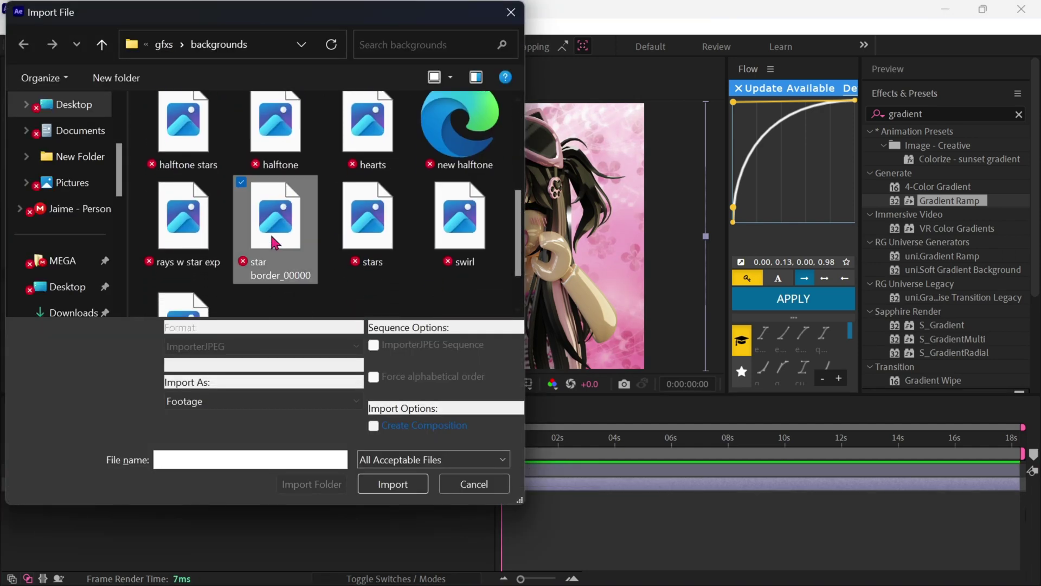
double_click(276, 242)
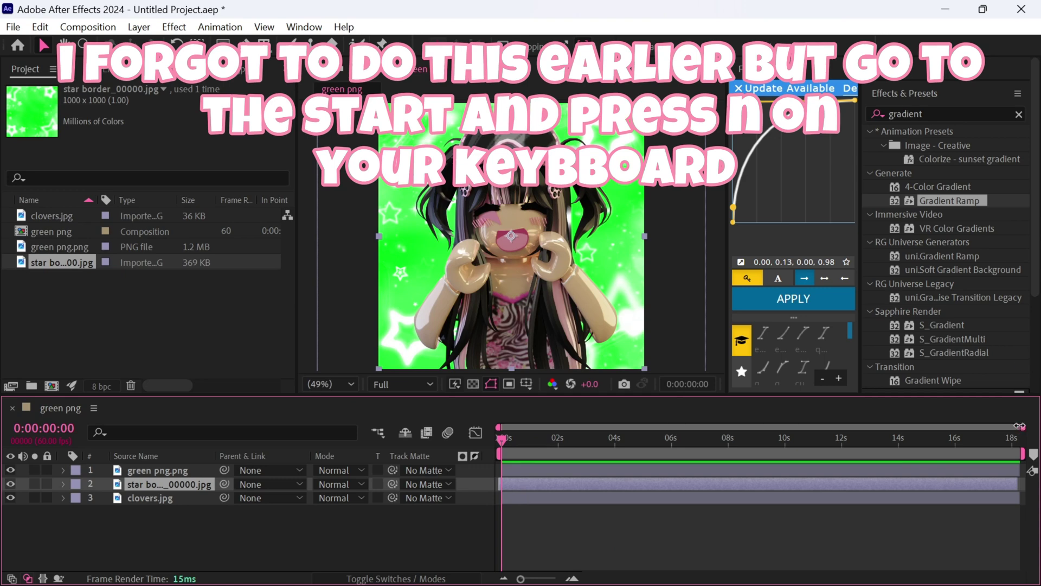
- Shorten the work area to one frame at the start of the timeline and trim the composition to it
drag(1019, 426, 653, 426)
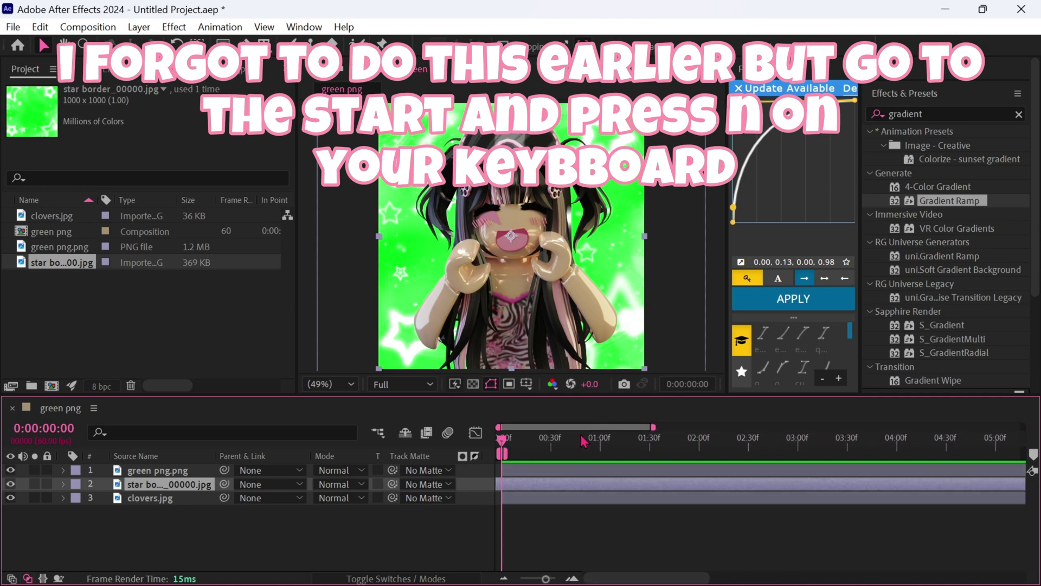
right_click(502, 455)
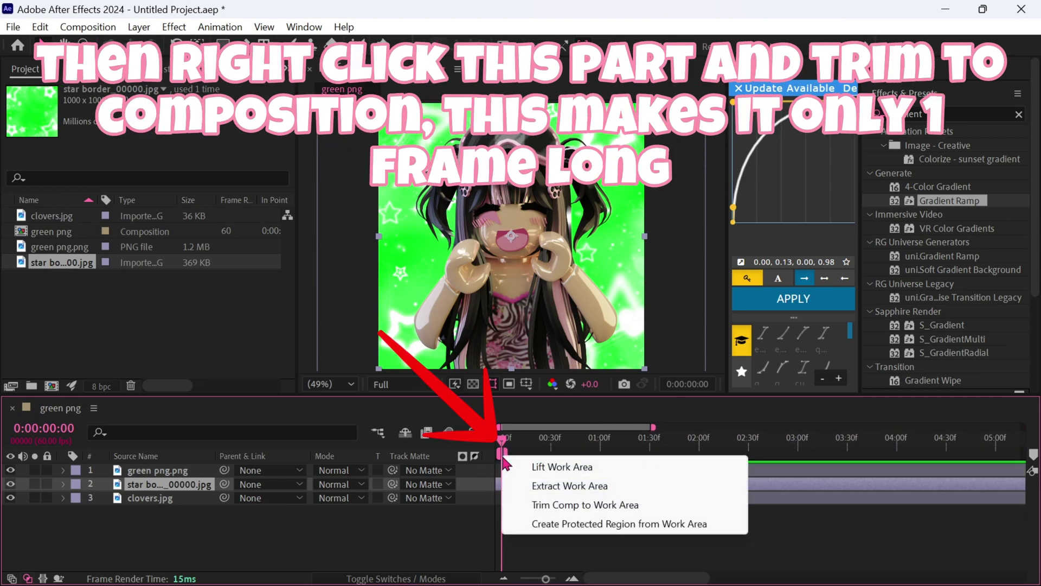
click(560, 504)
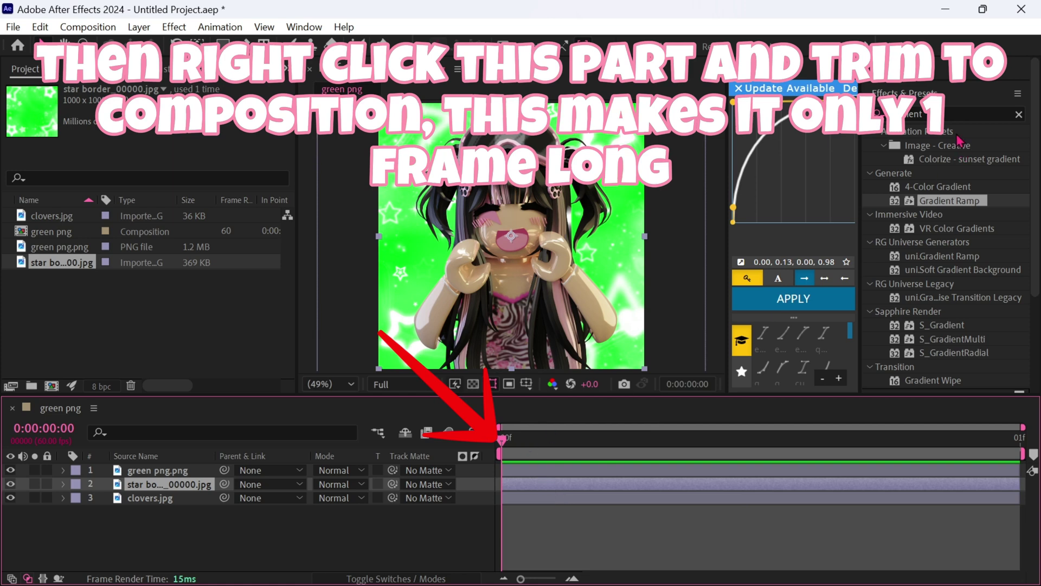
- Key out the green of the star border layer with Keylight (1.2), sampling its green background as the Screen Colour
click(949, 115)
text(keylight)
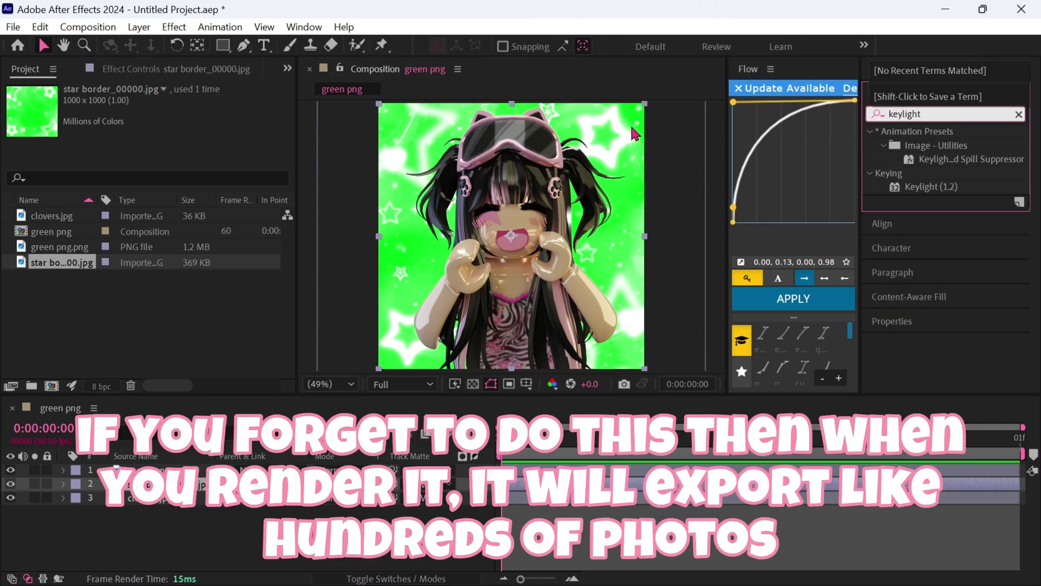
double_click(931, 187)
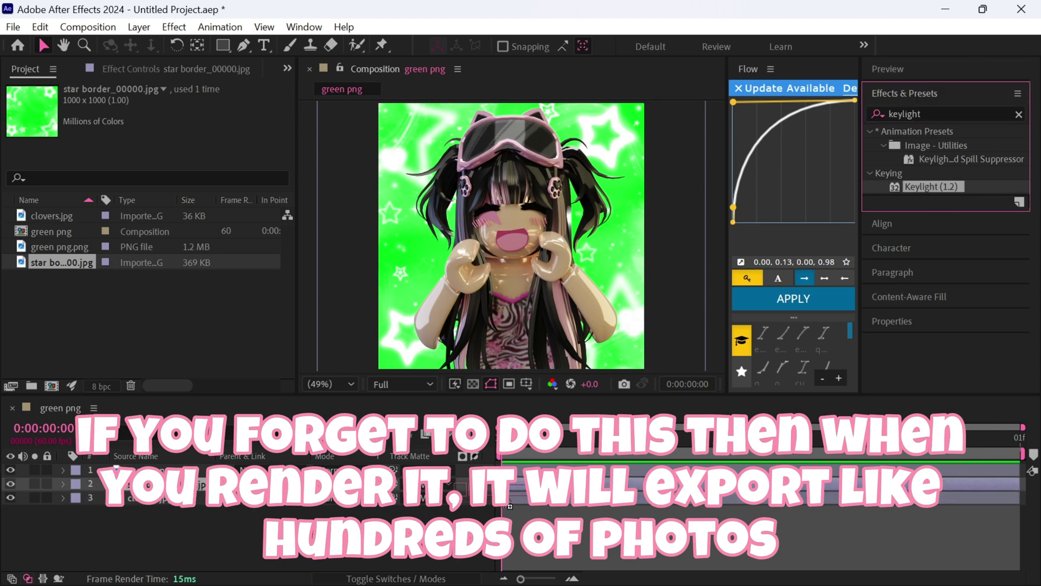
click(191, 205)
click(393, 185)
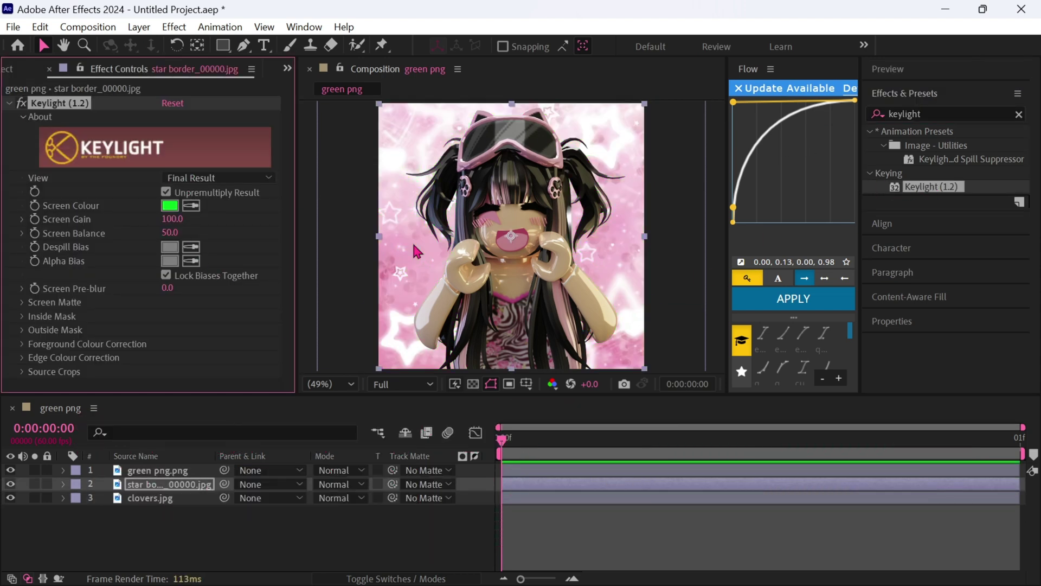
- Add a Drop Shadow to the star border layer with 15% opacity
text(drop sh)
drag(946, 215, 260, 293)
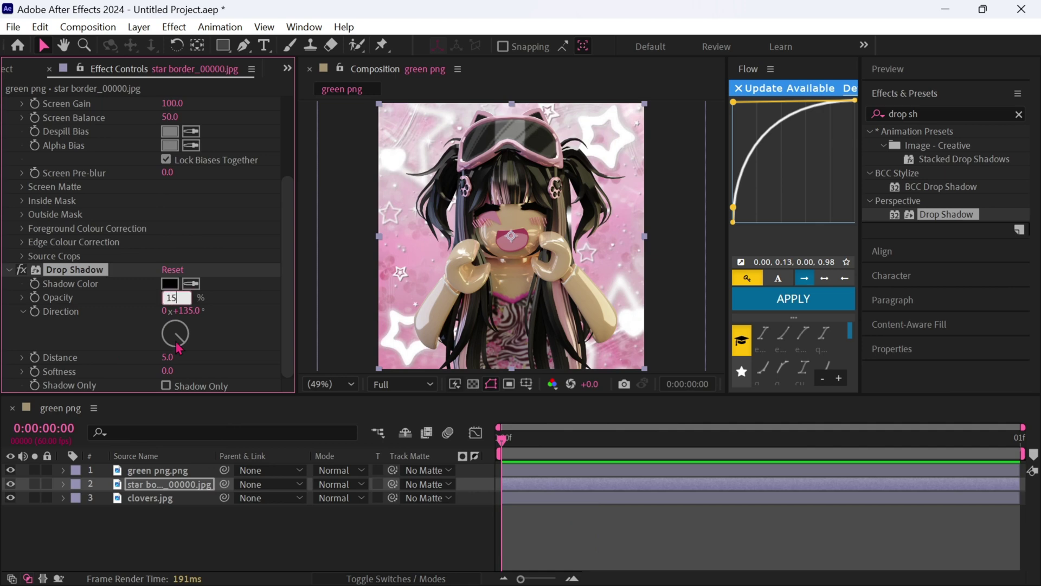
key(Return)
click(516, 515)
- Import dots.webp from the backgrounds folder and place it between the render and star border layers
click(531, 484)
key(ctrl+i)
double_click(214, 194)
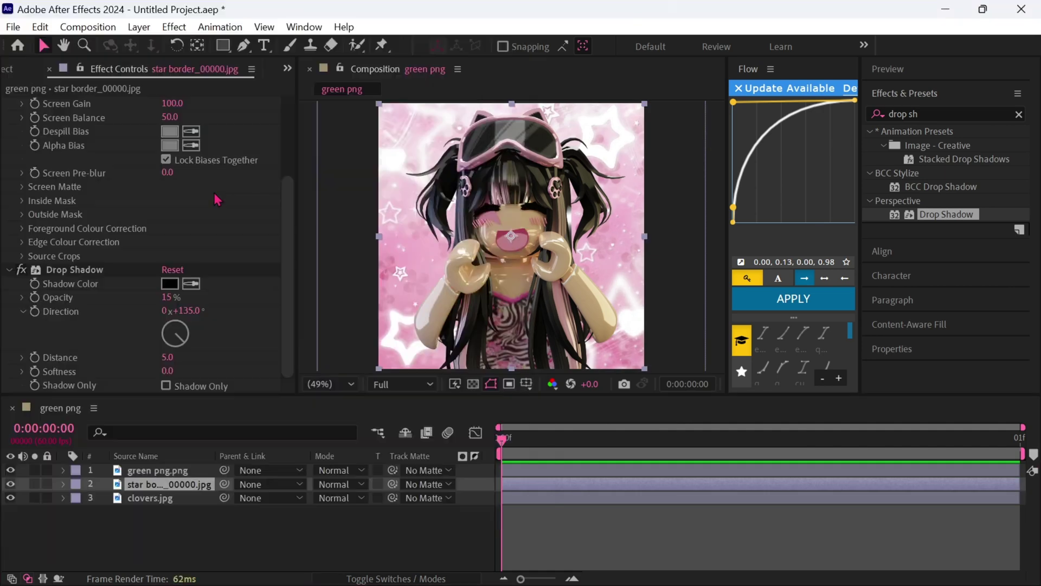
drag(112, 230, 157, 478)
- Enlarge the dots.webp layer and set its blending mode to Soft Light
key(s)
drag(339, 497, 375, 498)
key(s)
click(341, 483)
click(392, 388)
- Import stars.jpg from the backgrounds folder
key(ctrl+i)
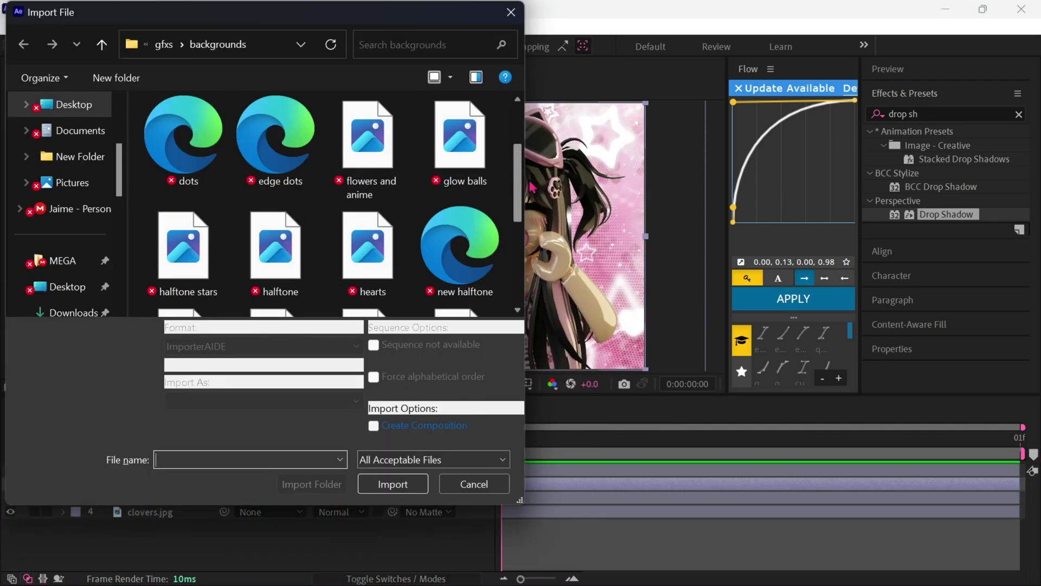
scroll(326, 203, down, 2)
double_click(377, 168)
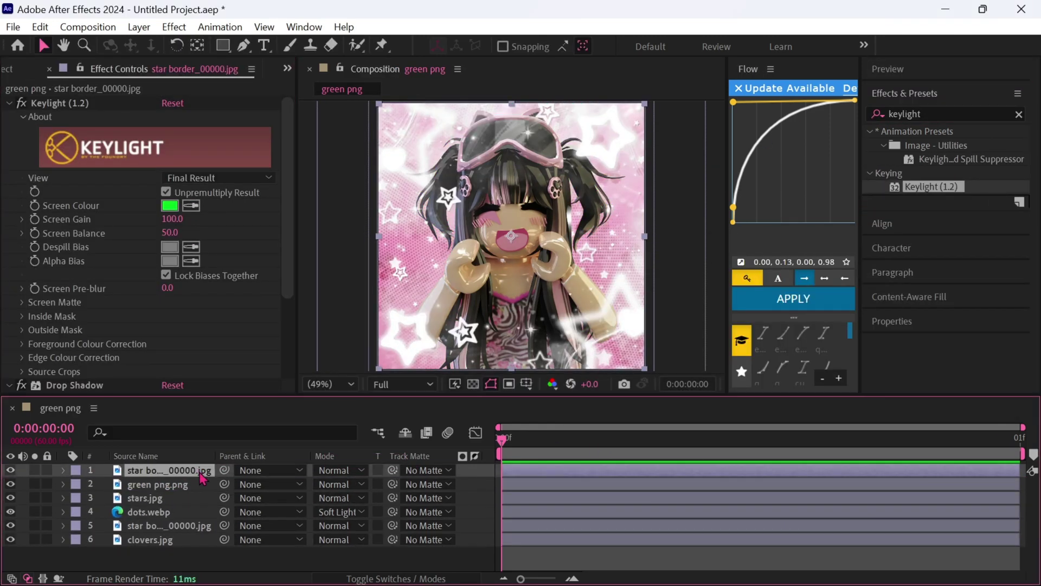
- Lower the opacity of the star border layer that lies above the avatar render
key(t)
drag(339, 484, 327, 485)
key(t)
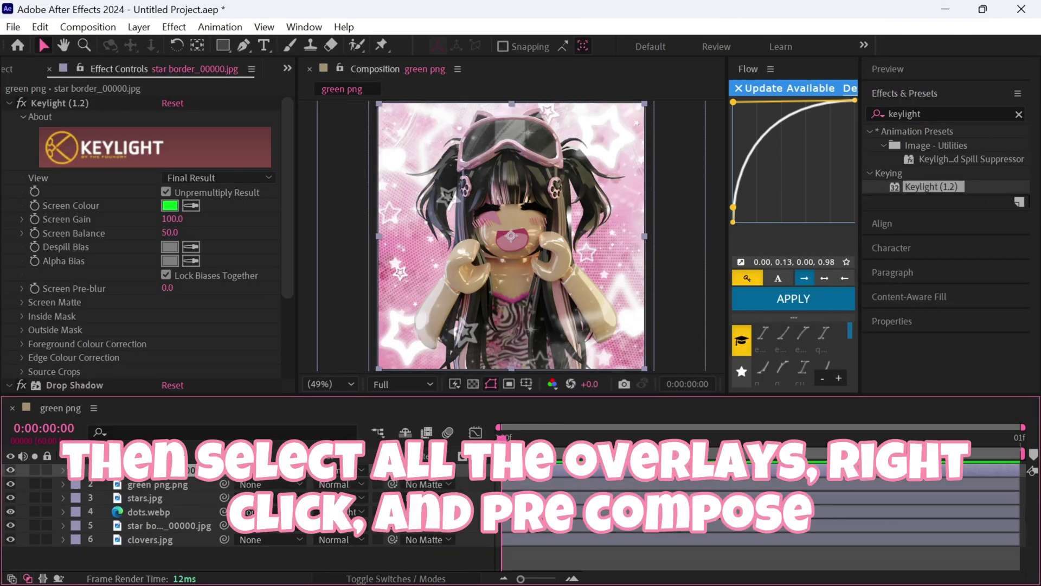
- Pre-compose the stars, dots, lower star border and clovers layers together as Pre-comp 1
click(125, 504)
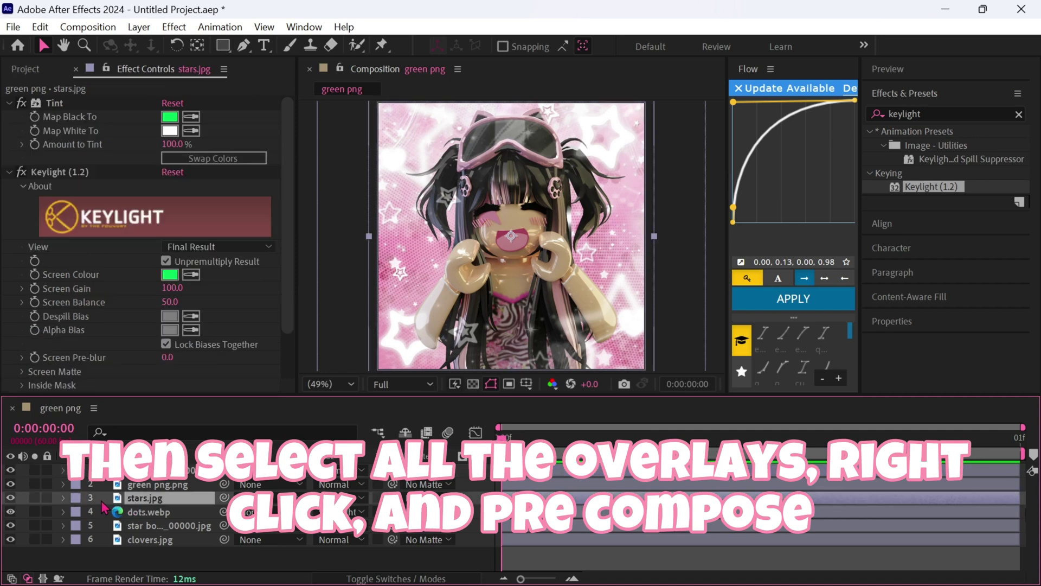
shift+click(147, 539)
right_click(143, 539)
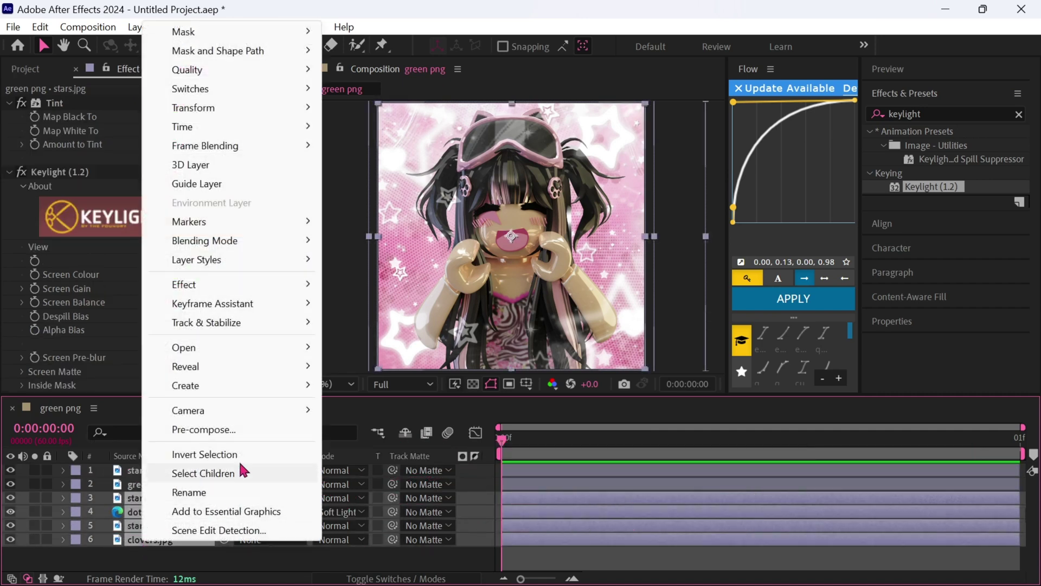
click(238, 428)
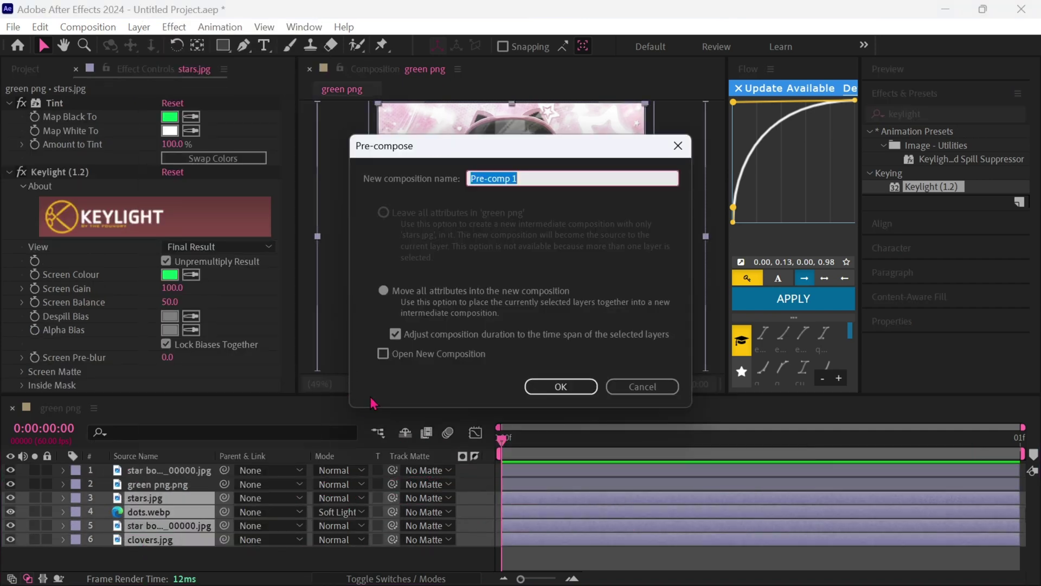
click(545, 384)
- Apply Radial Blur of type Spin to Pre-comp 1 with an amount of 1.5
click(979, 101)
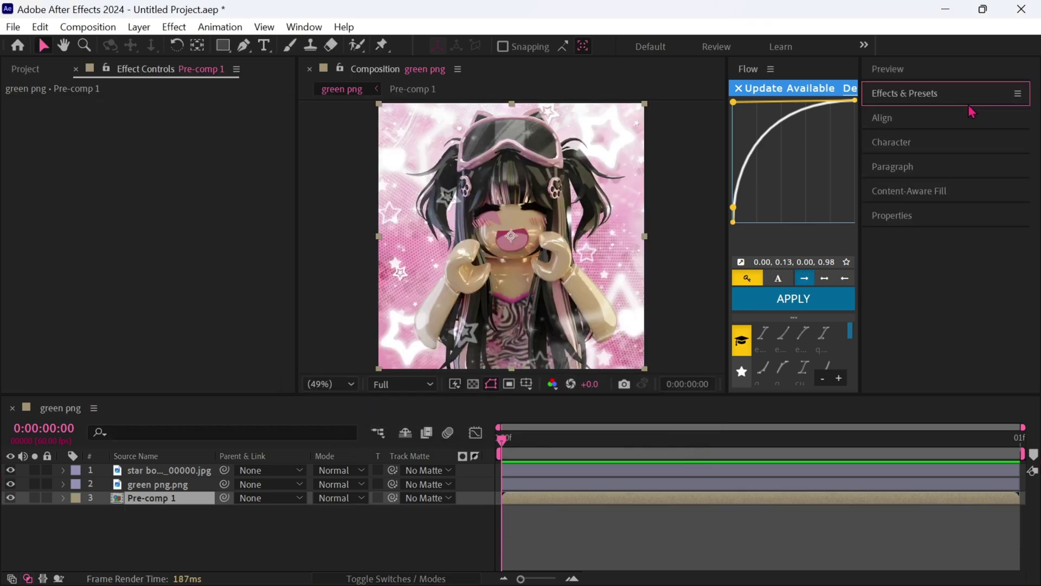
click(971, 104)
double_click(949, 113)
text(radial)
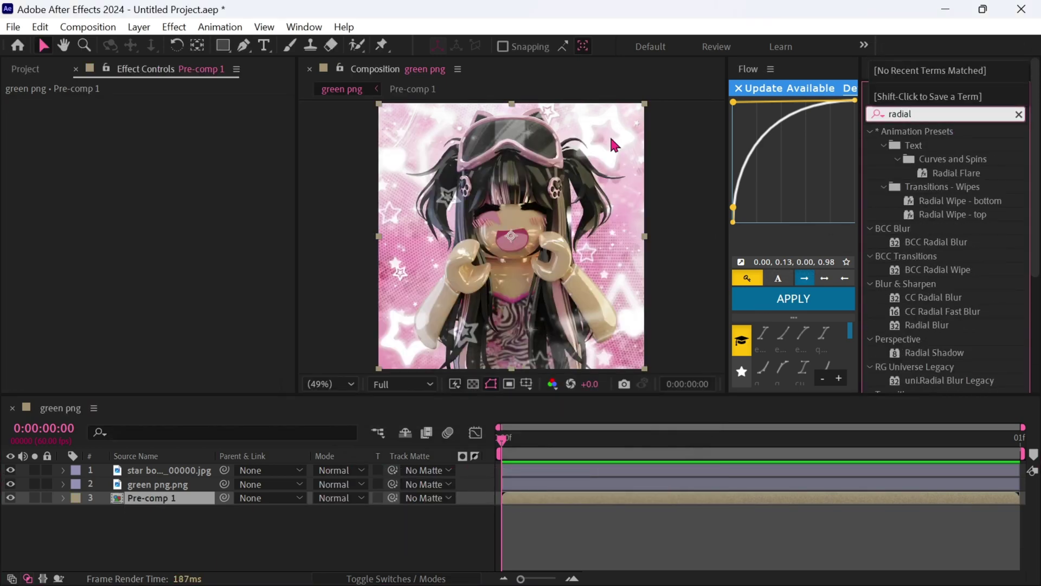
click(931, 329)
drag(934, 335, 313, 319)
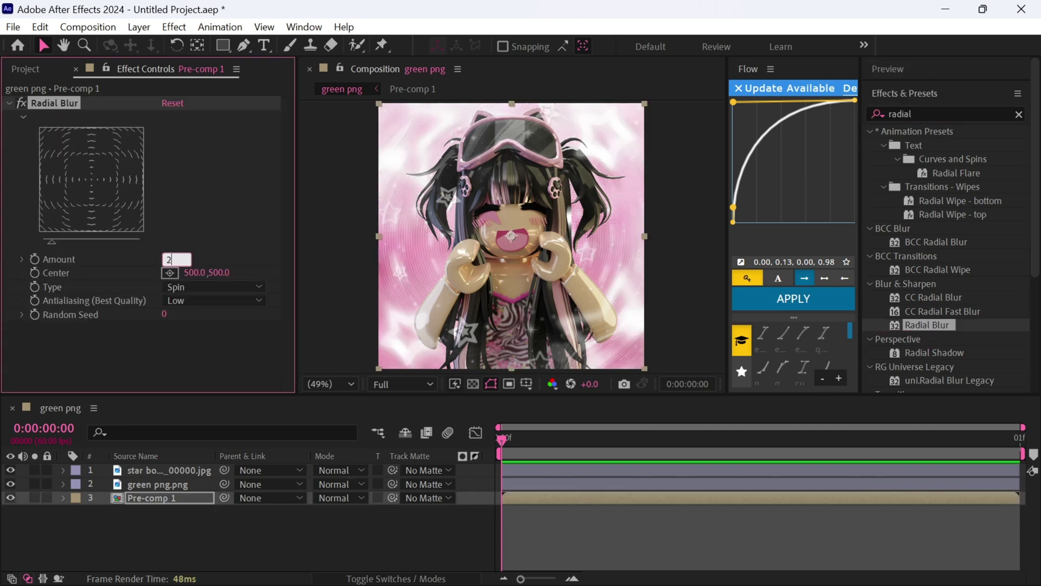
key(Return)
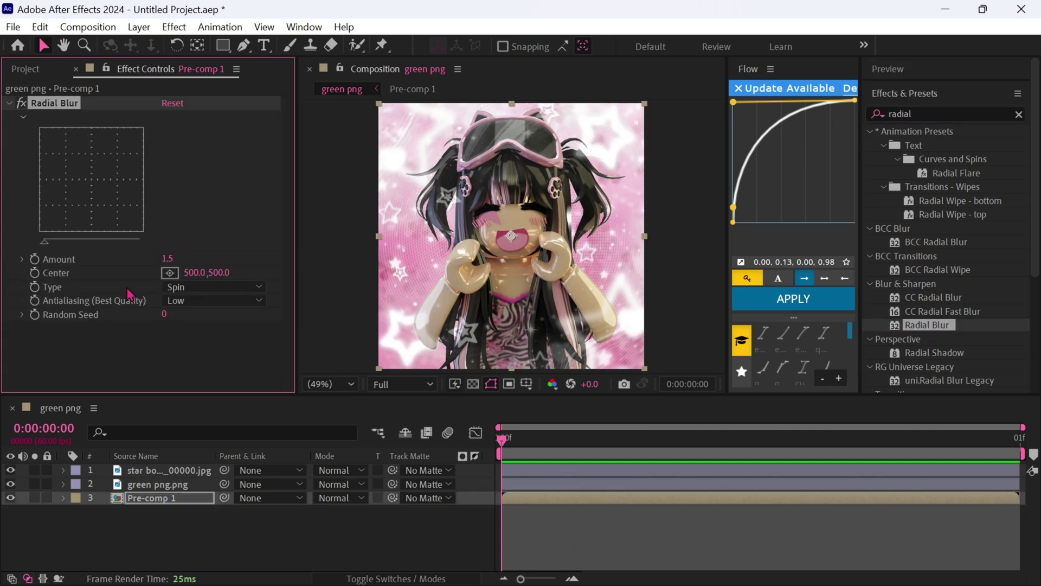
- Pre-compose the green png.png avatar layer with all attributes moved into the new composition, and duplicate the resulting layer
click(544, 484)
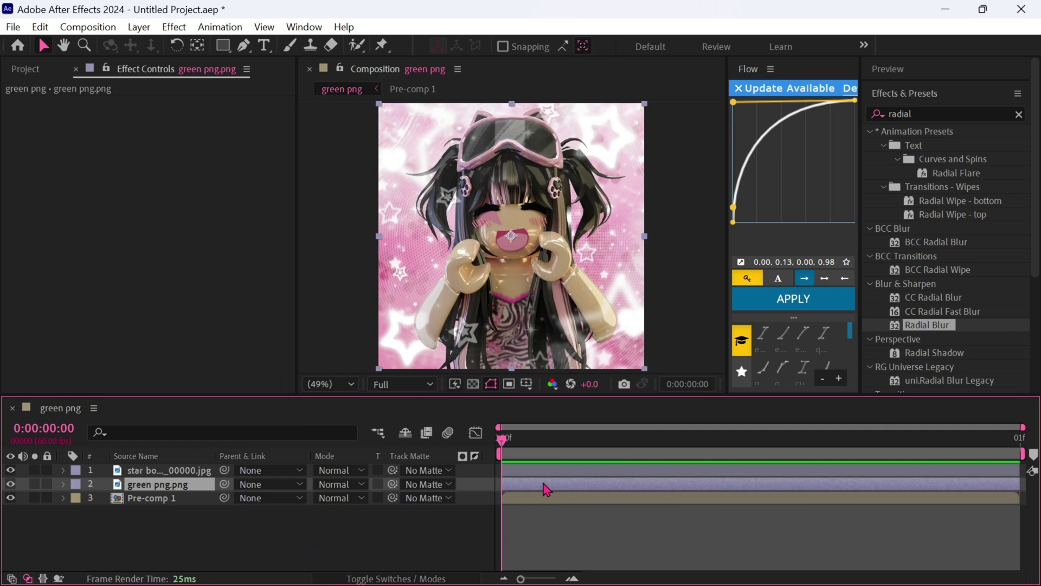
right_click(544, 483)
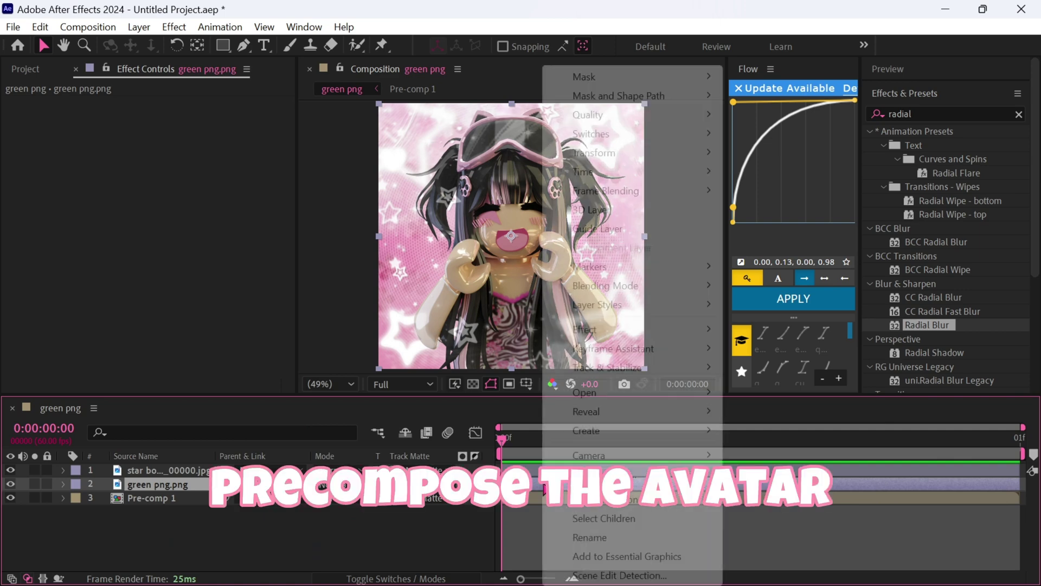
click(597, 476)
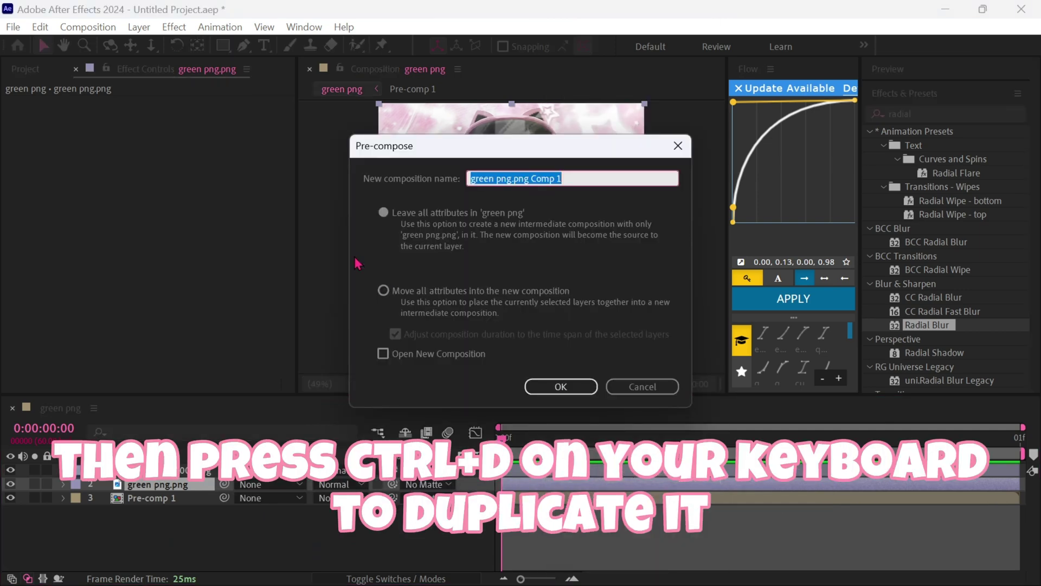
click(384, 291)
click(544, 385)
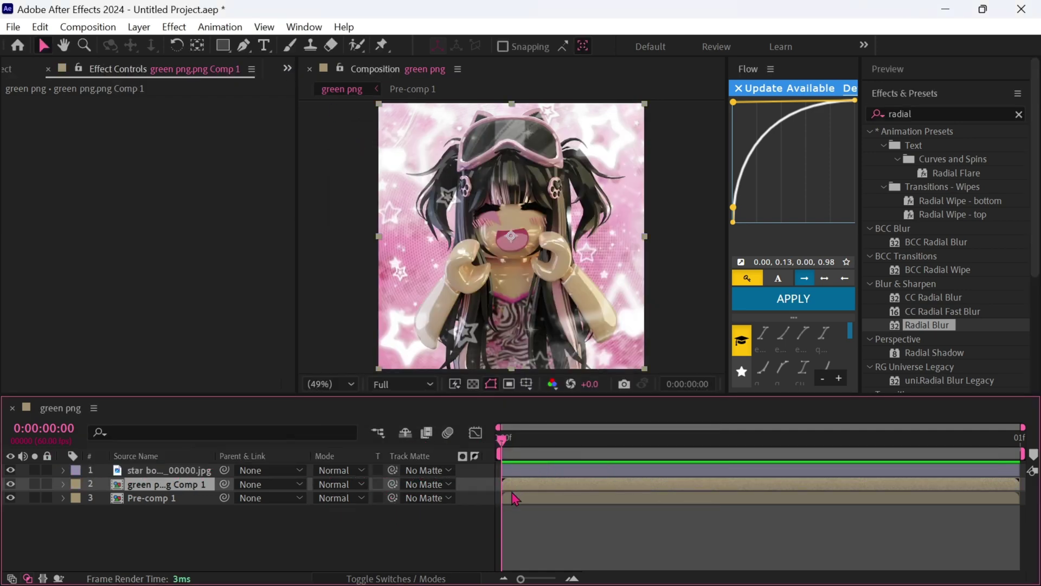
key(ctrl+d)
- Draw a rough closed Pen tool mask on the upper avatar copy, enclosing the face and torso just inside the avatar's edges
key(g)
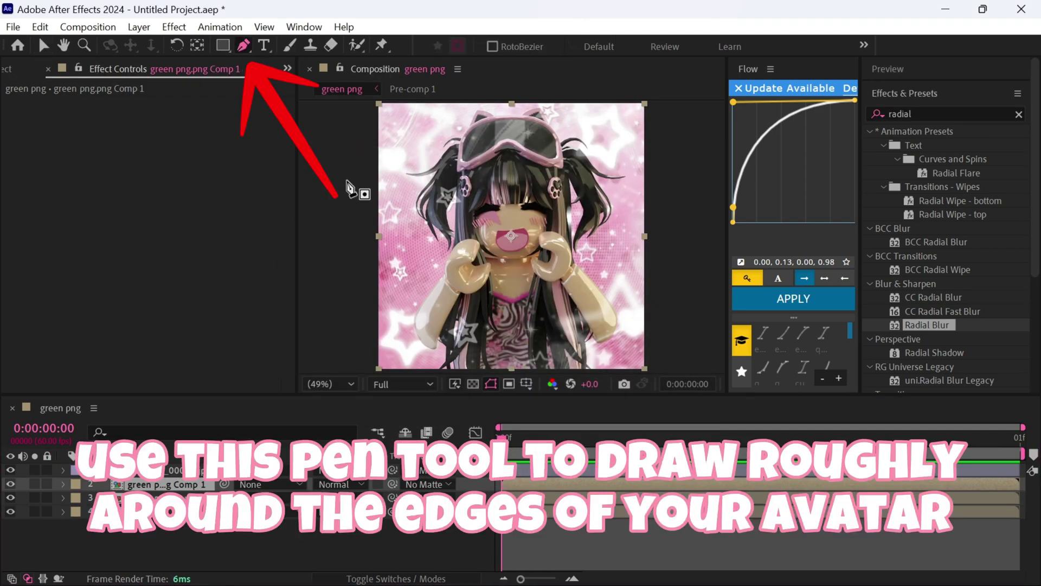
click(482, 368)
click(475, 327)
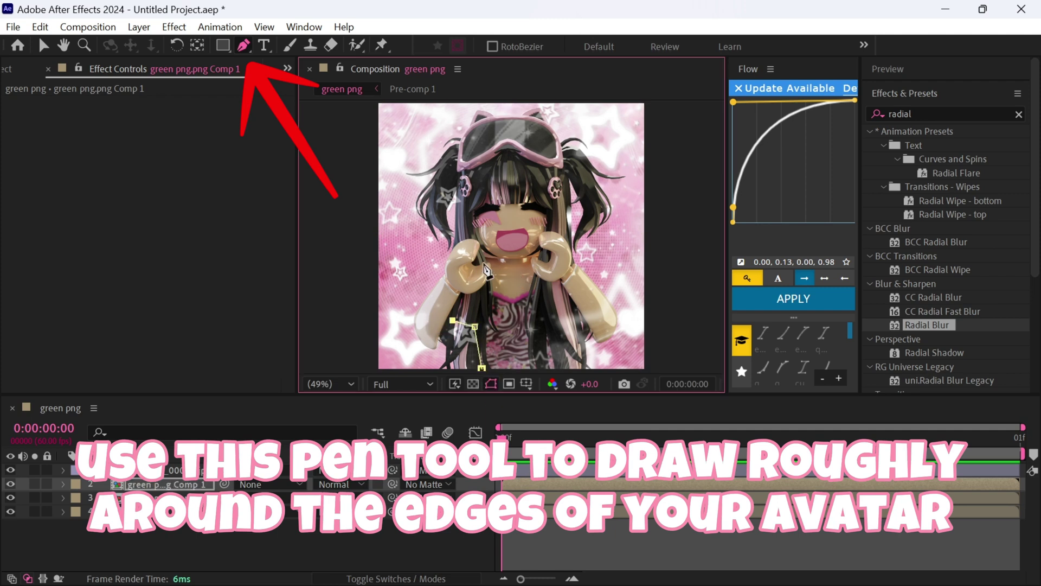
click(491, 250)
click(464, 159)
click(557, 163)
click(537, 237)
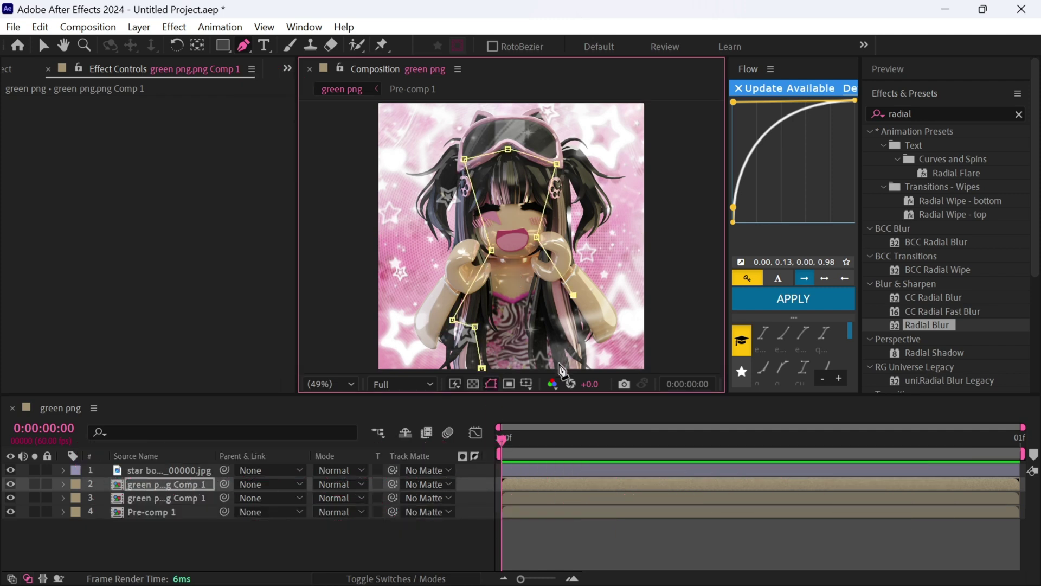
click(482, 368)
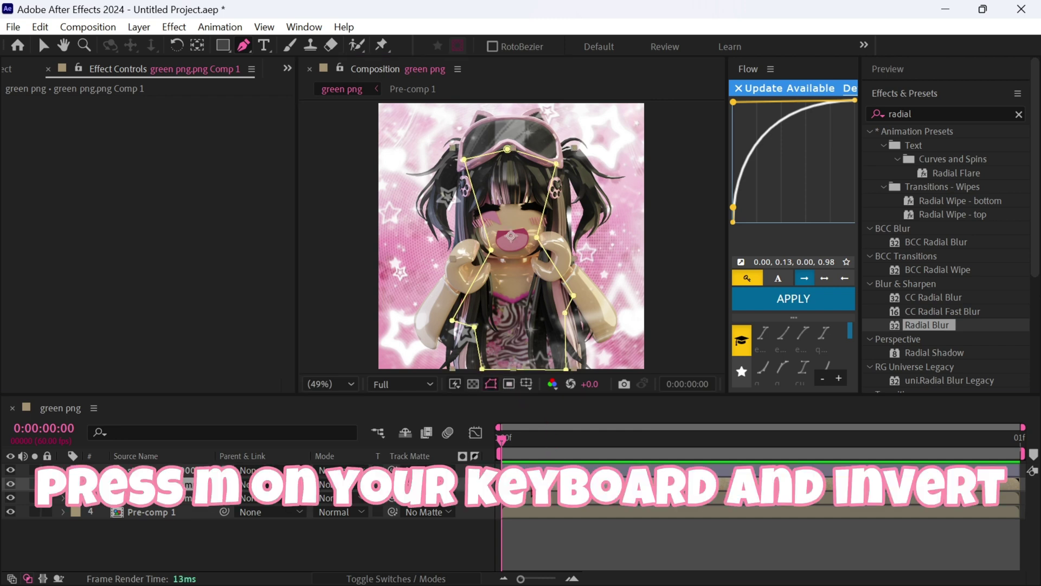
- Invert the mask on the upper avatar copy and expand its mask properties
click(530, 495)
key(m)
click(374, 498)
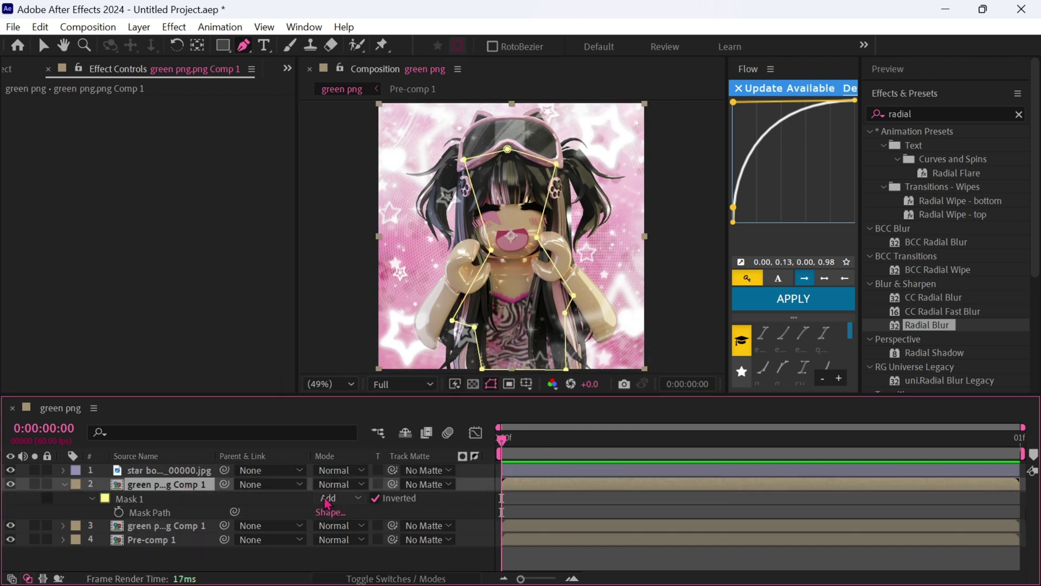
click(91, 499)
- Apply the Deep Glow effect to the masked upper avatar copy
double_click(901, 114)
text(deep)
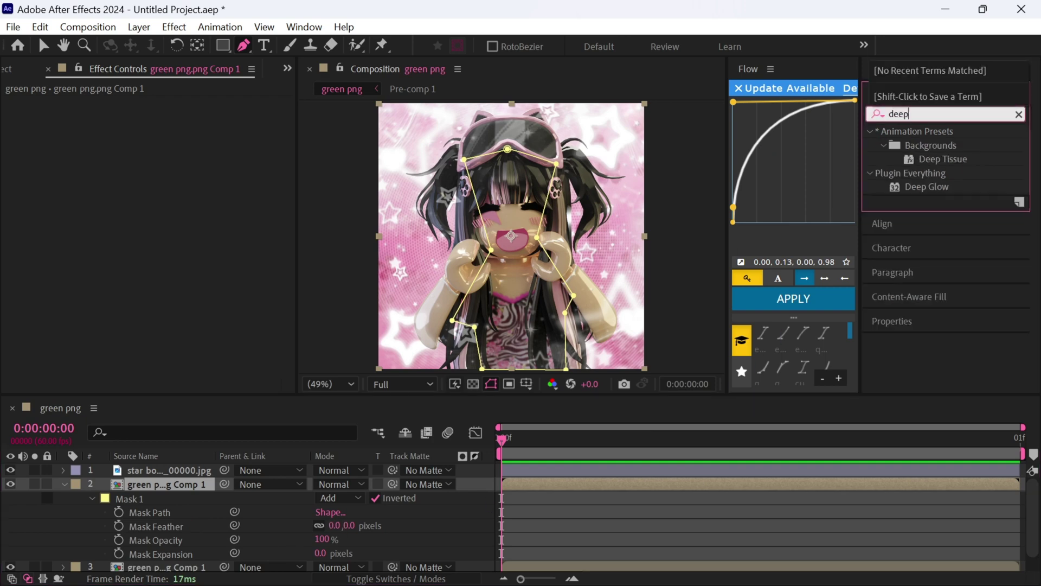
drag(927, 187, 541, 492)
- Feather the avatar mask by 100 pixels and reshape its points around the head, arms and lower body
key(v)
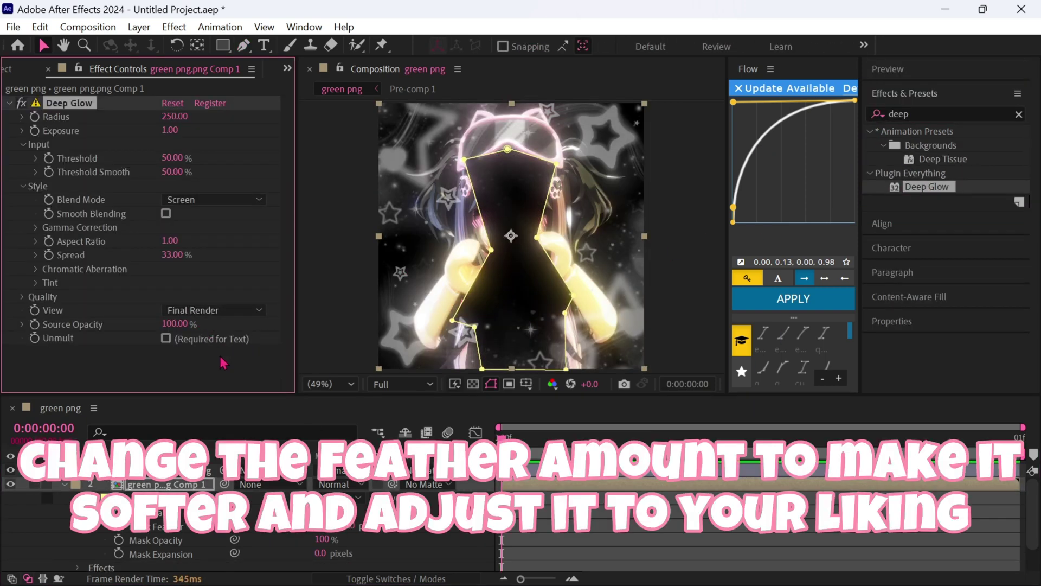
drag(334, 526, 389, 526)
drag(464, 159, 474, 170)
drag(556, 164, 539, 179)
drag(573, 296, 576, 302)
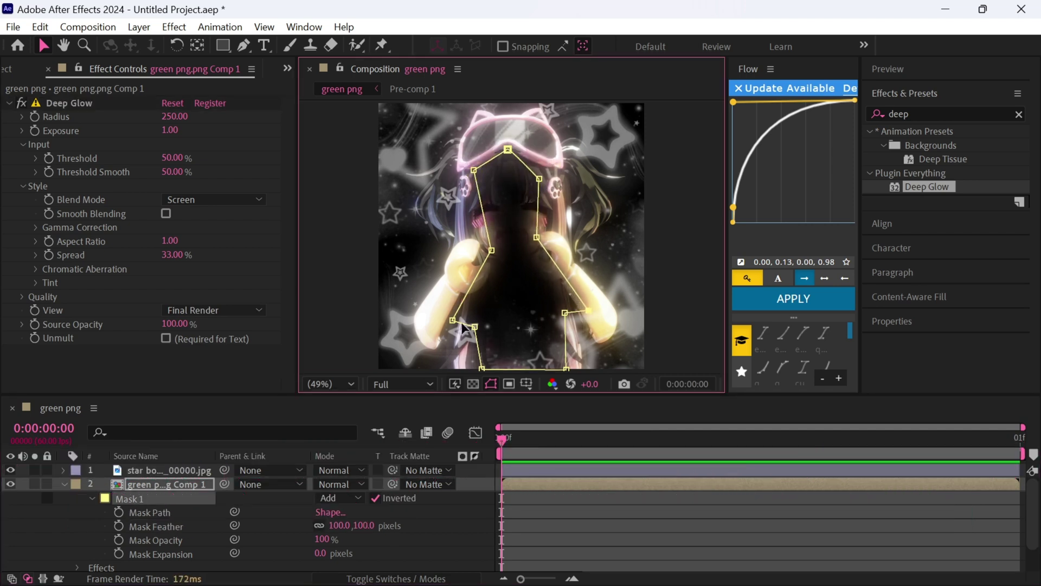
drag(453, 321, 436, 324)
mouse_move(478, 350)
mouse_down()
mouse_move(501, 342)
mouse_move(495, 350)
mouse_up()
drag(564, 313, 553, 309)
- Expand the avatar mask by 52 pixels and enable Unmult in its Deep Glow effect
drag(321, 553, 356, 549)
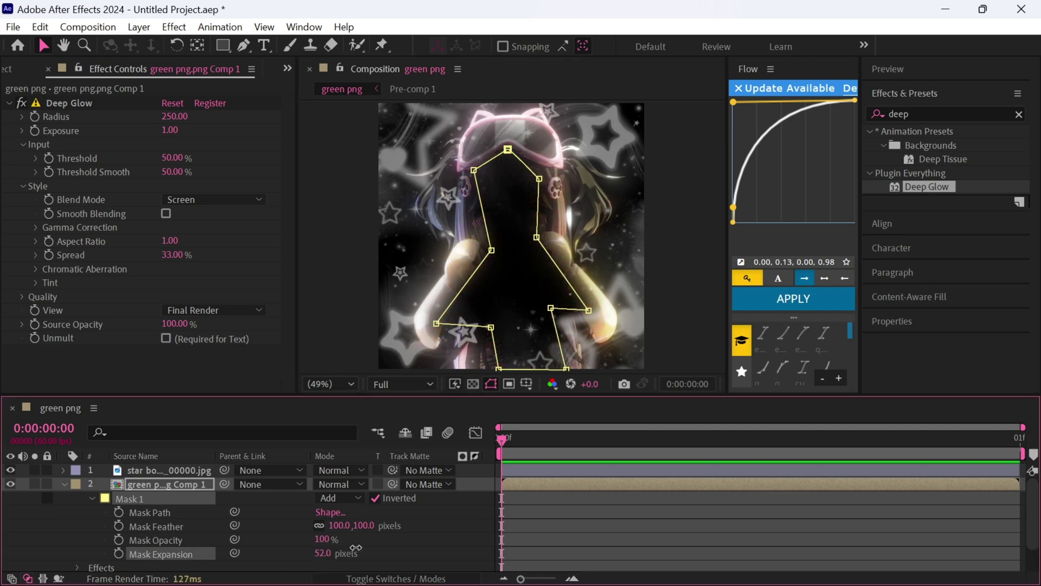
click(166, 337)
key(u)
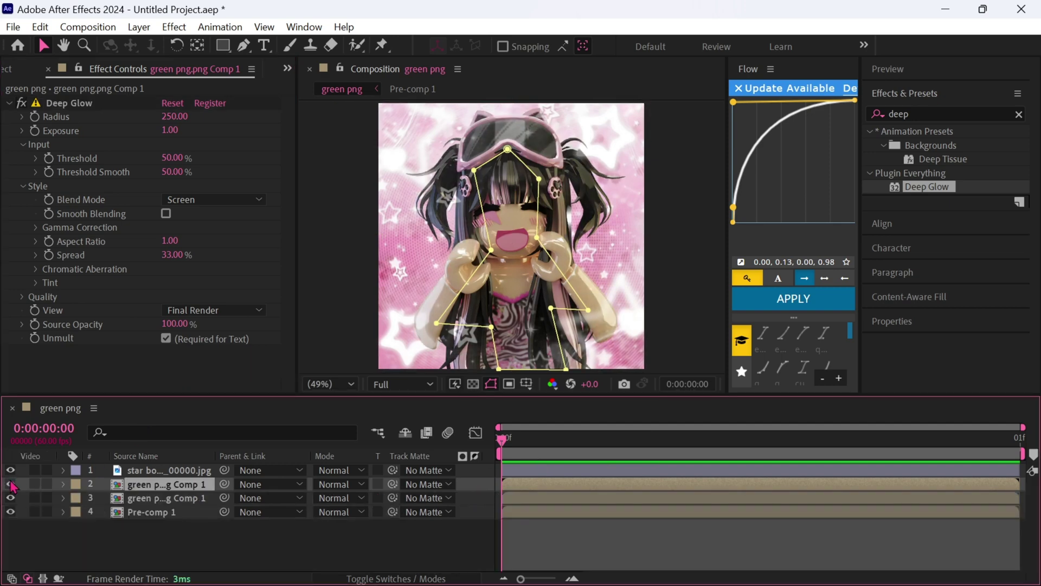
click(550, 529)
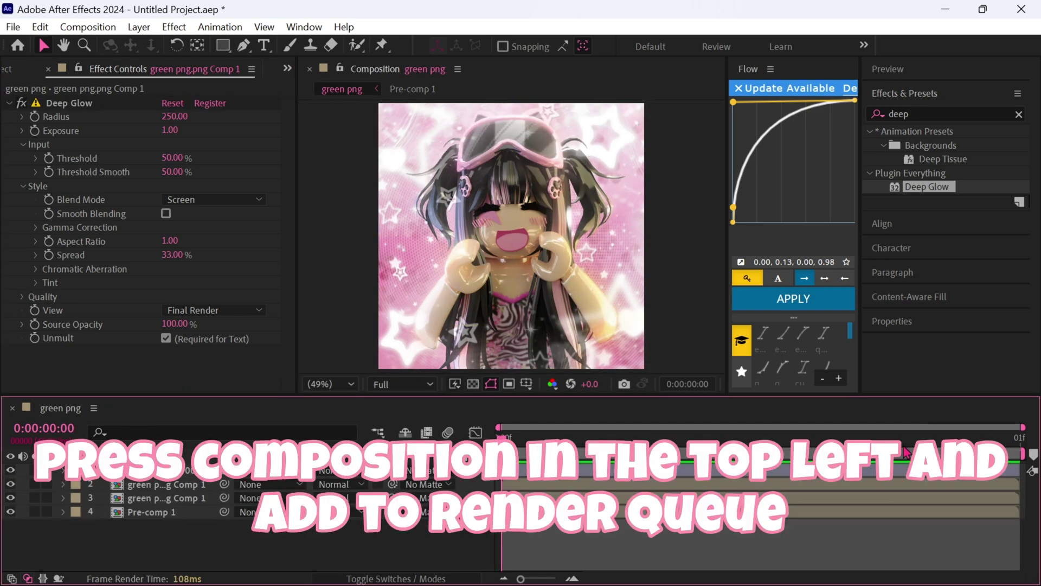
- Add the green png composition to the render queue with its output format set to JPEG Sequence
click(103, 27)
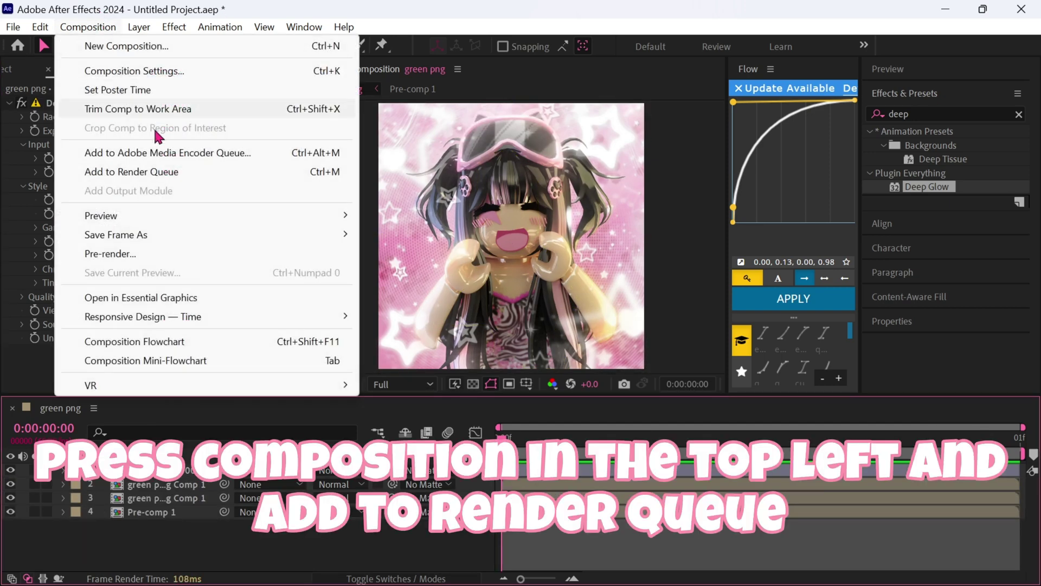
click(131, 175)
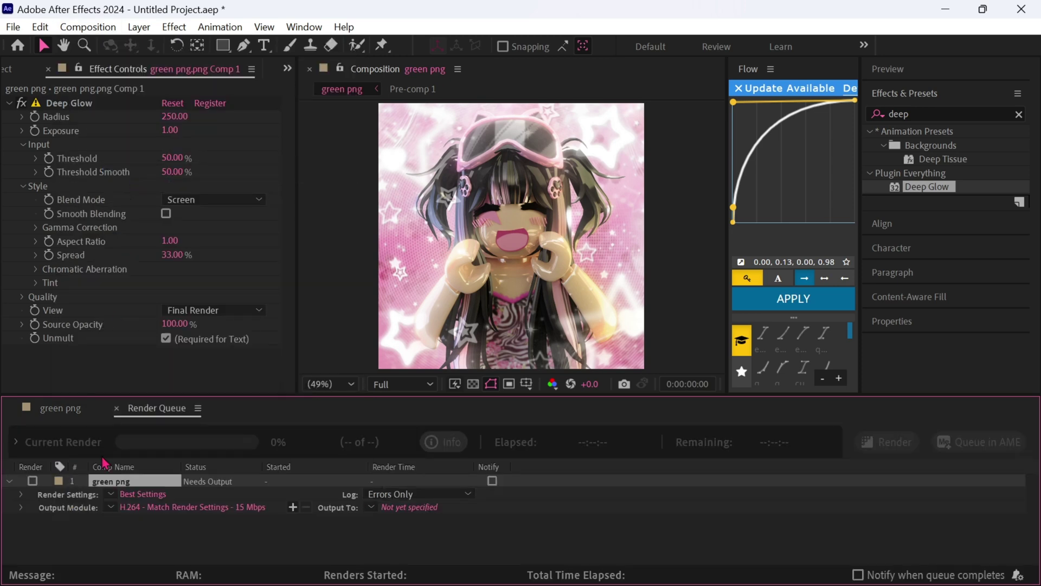
click(171, 508)
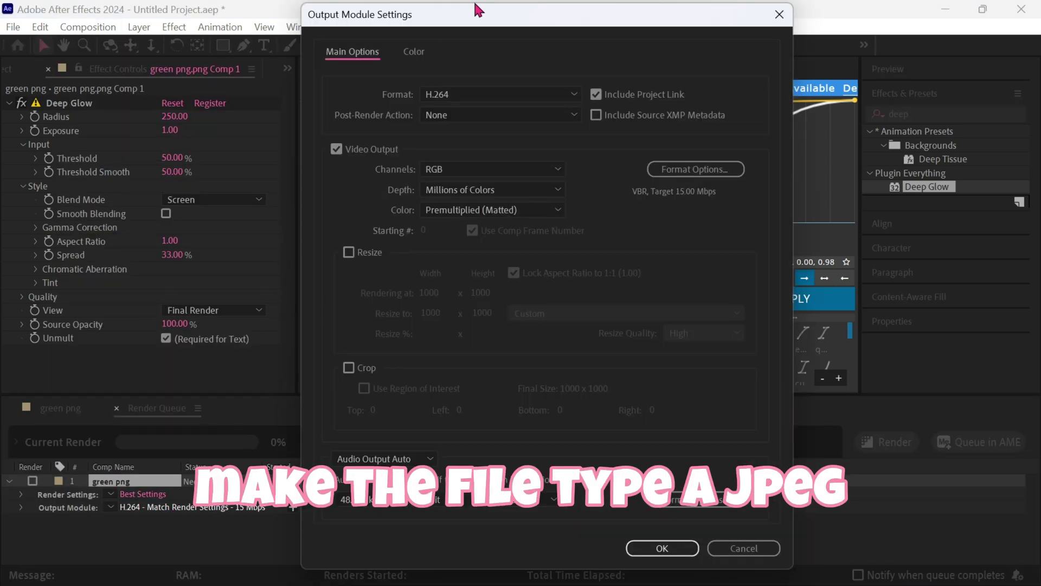
click(468, 95)
click(429, 201)
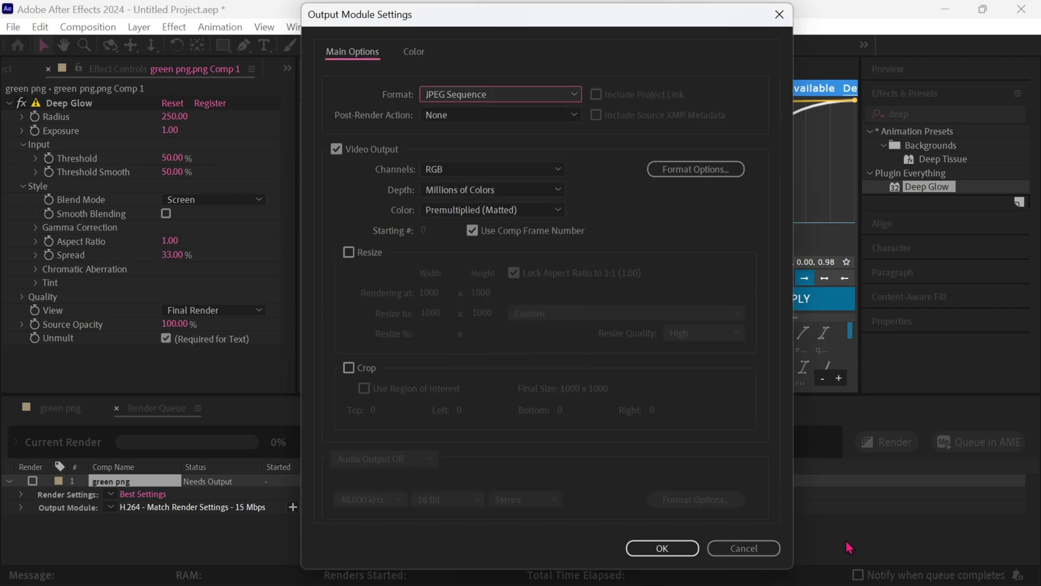
click(672, 549)
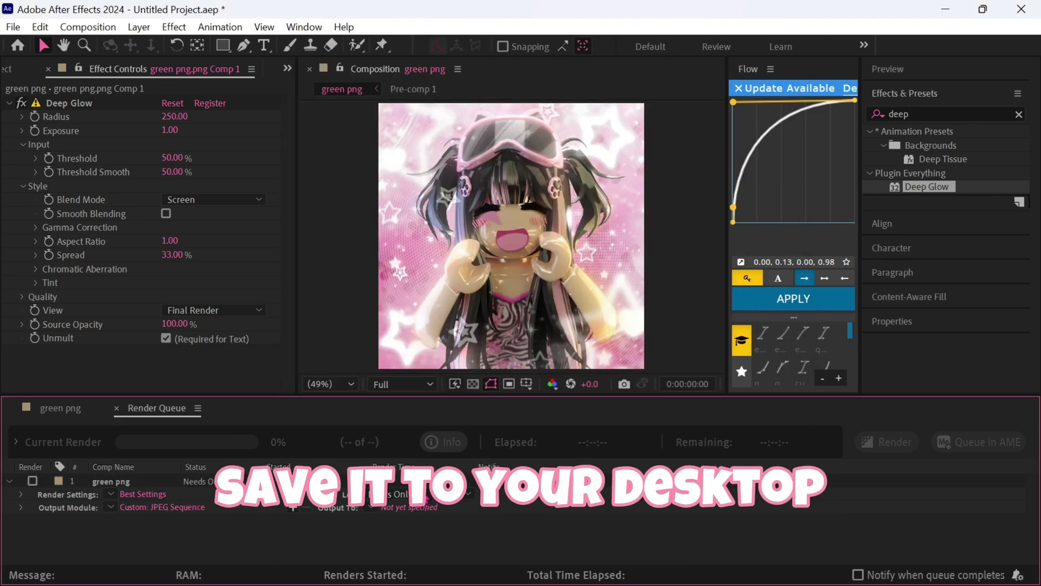
- Save the output to the Desktop as a JPEG under the suggested file name and render it
click(407, 510)
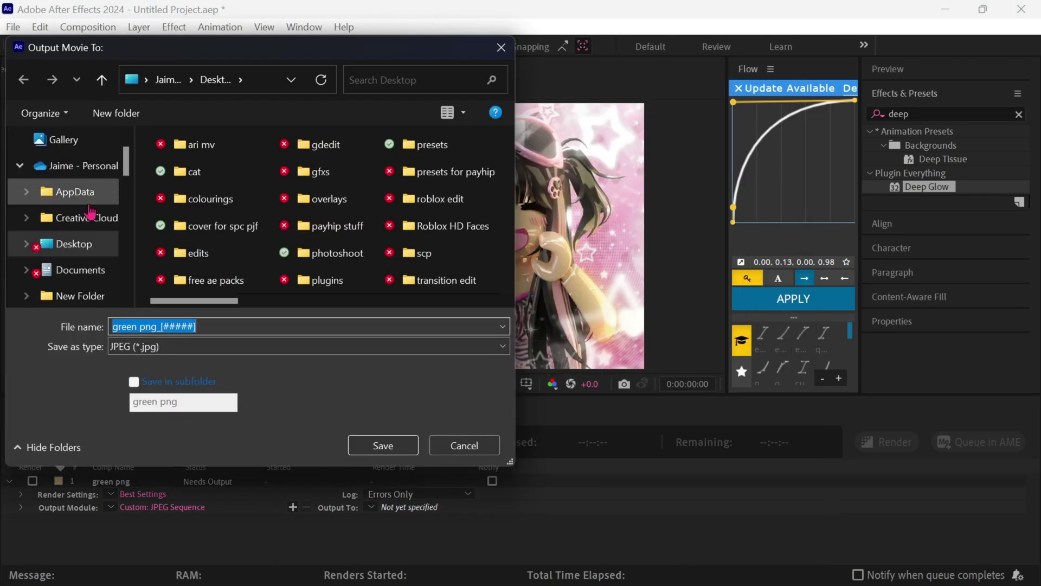
key(Return)
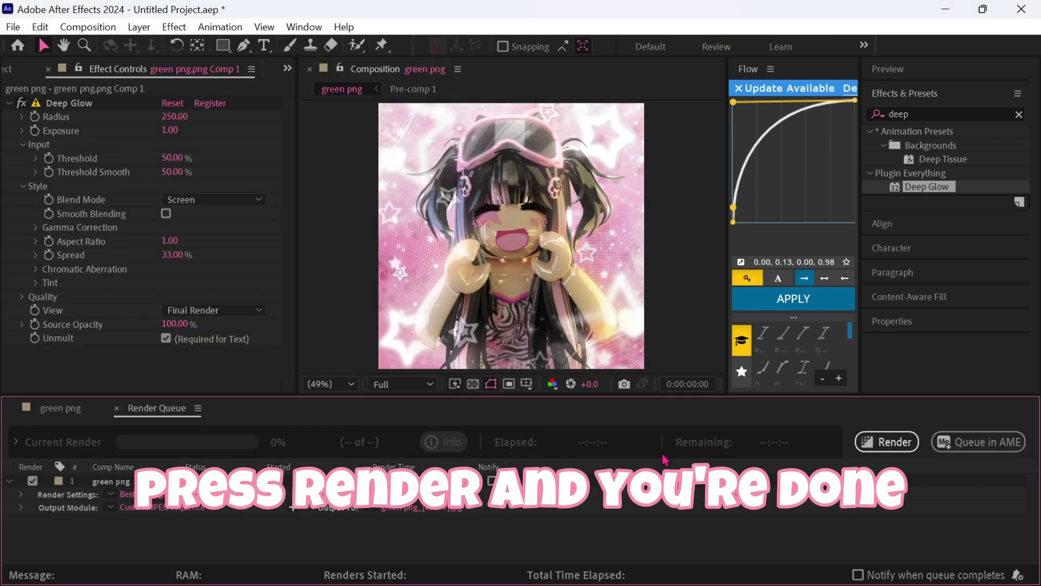
click(885, 444)
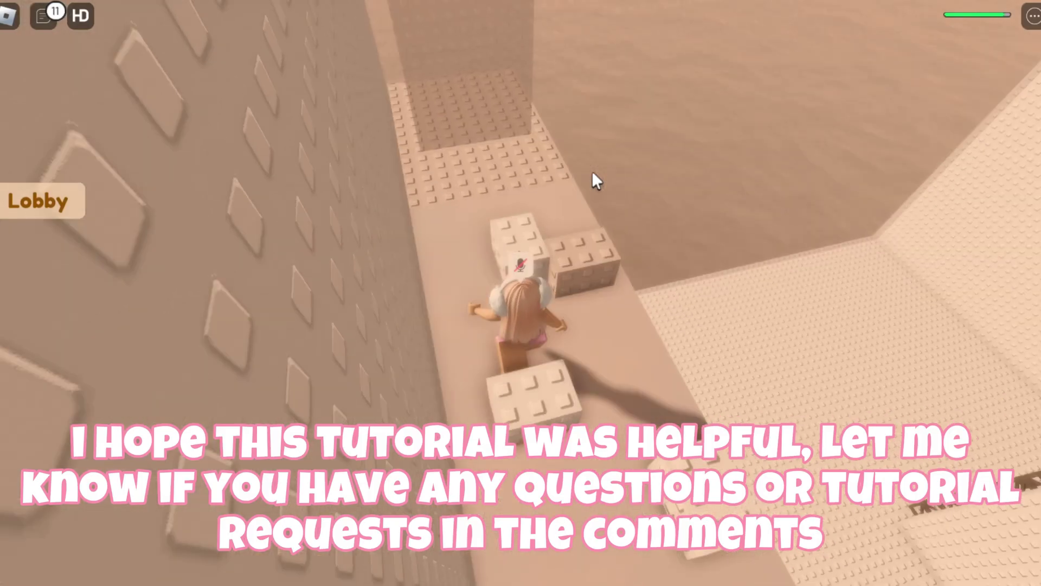
key(w)
key(space)
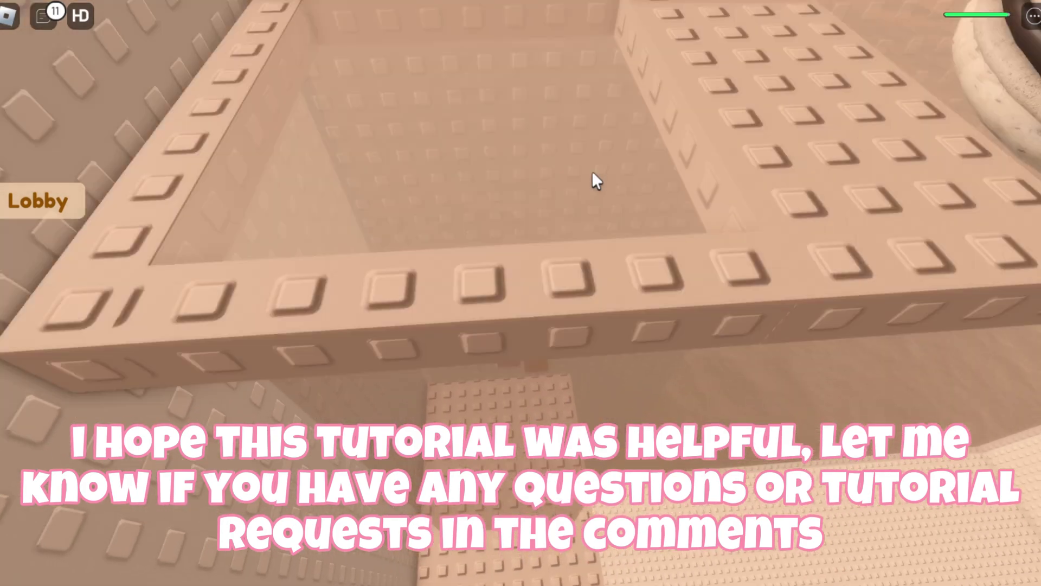